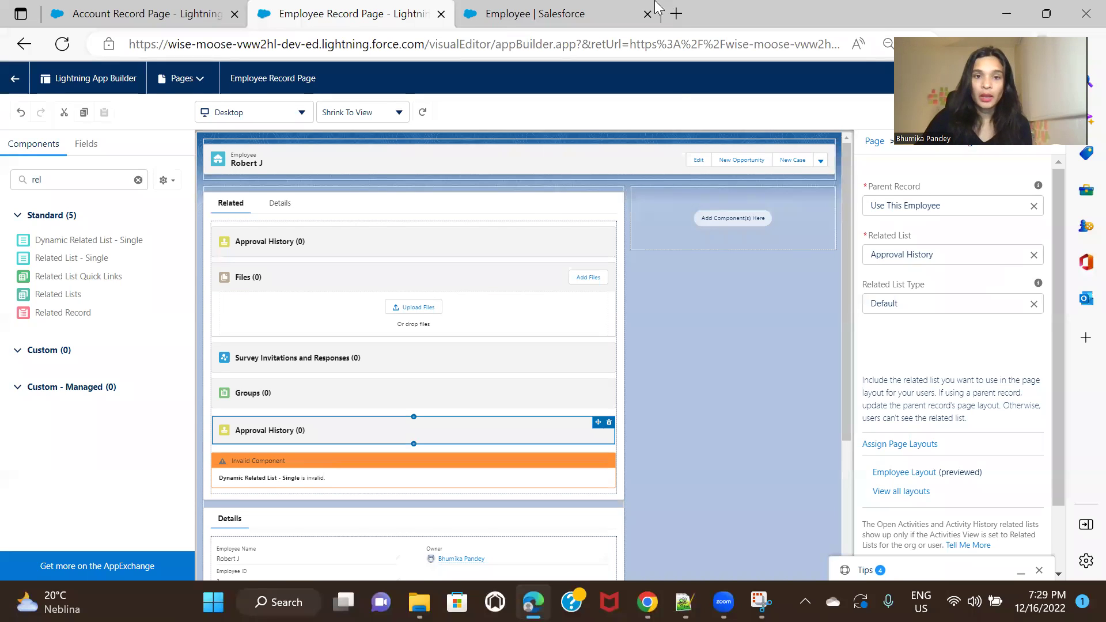
# Close both Employee pages without saving, then reload the Account Record Page.
pyautogui.click(441, 14)
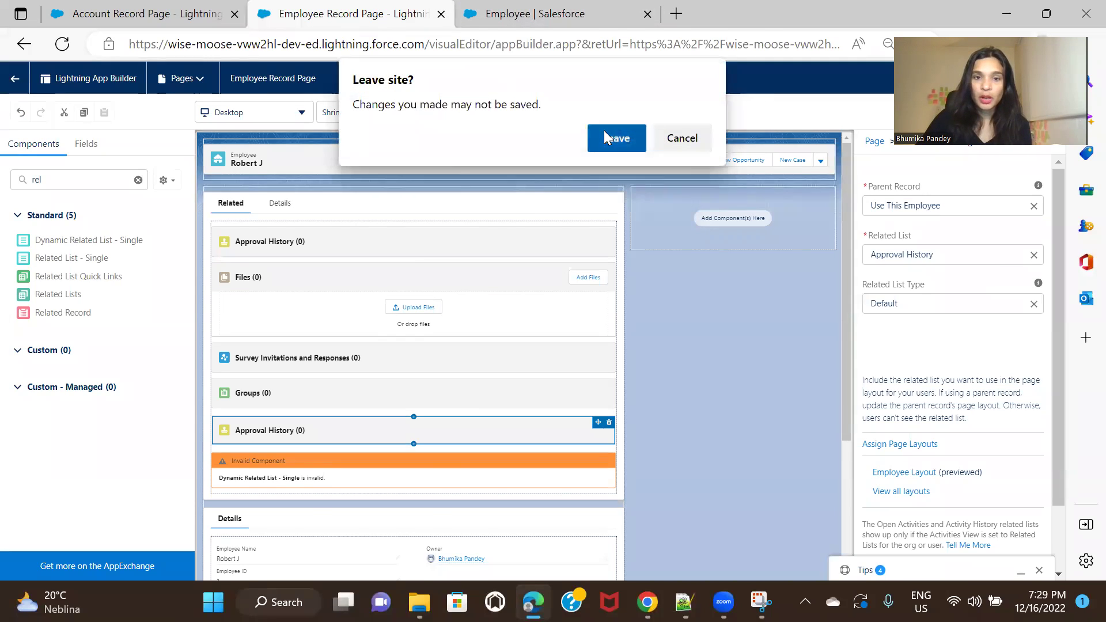
pyautogui.click(604, 131)
pyautogui.click(441, 14)
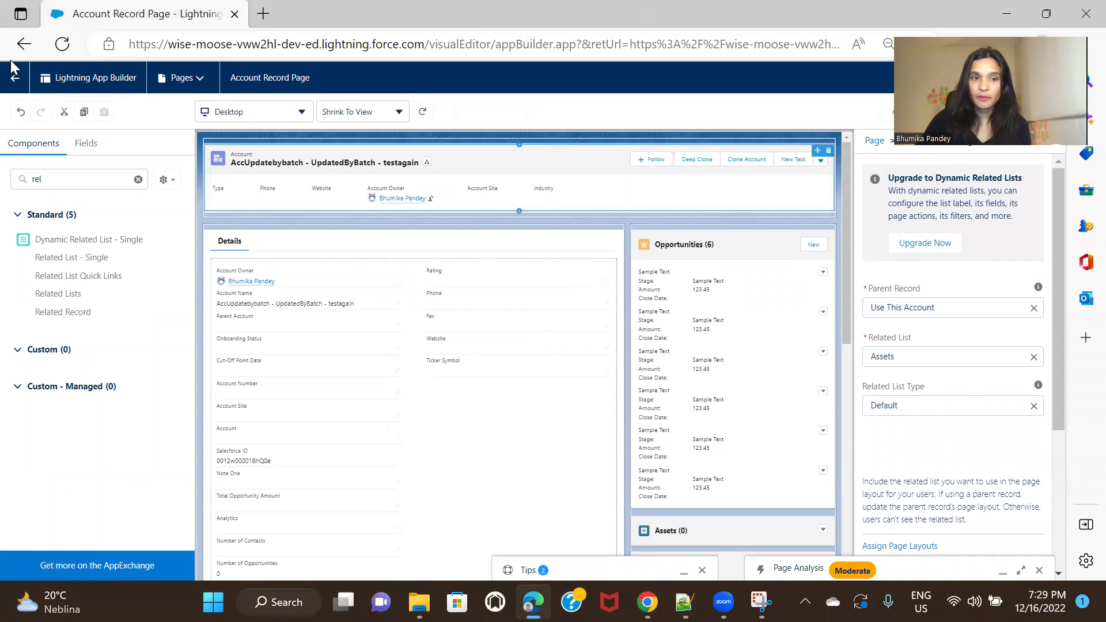
pyautogui.click(62, 44)
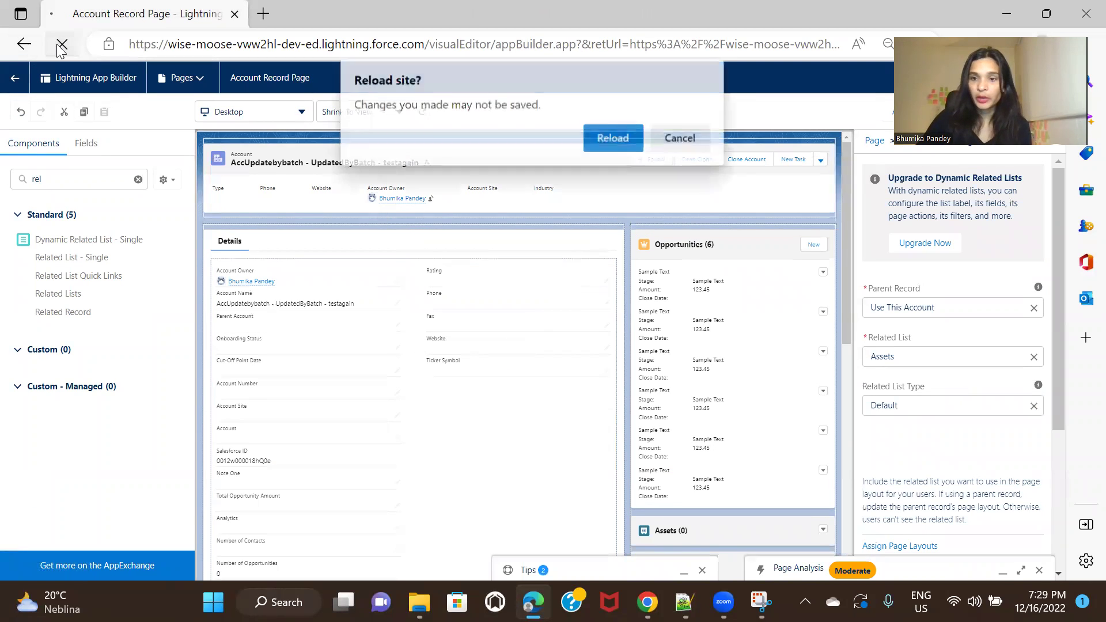
pyautogui.click(611, 137)
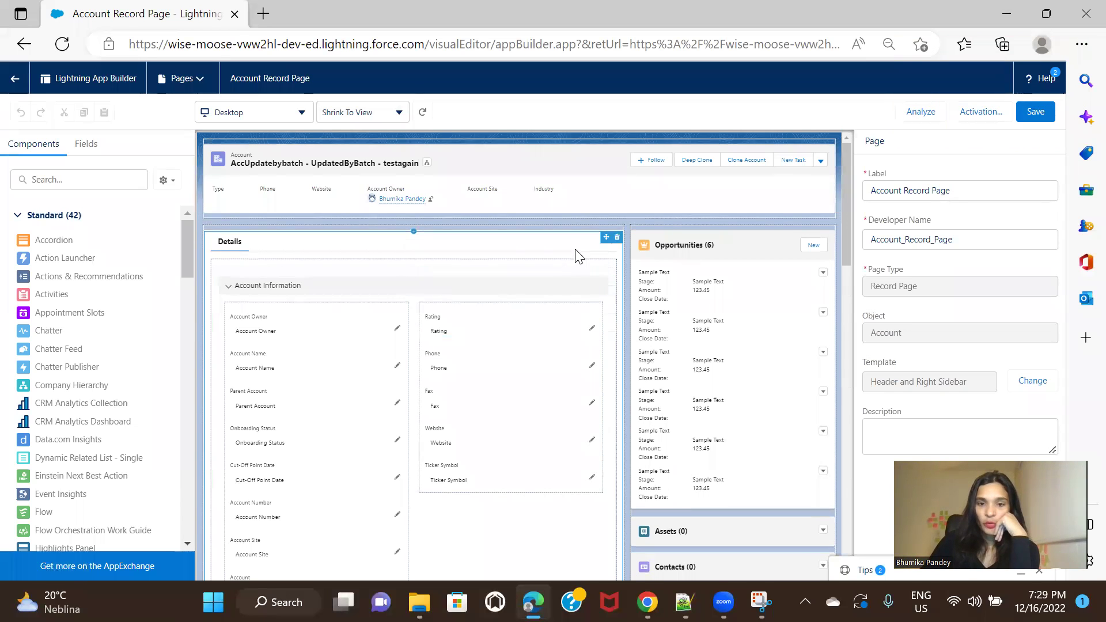
# Delete the Details component and drop a two-column Field Section into the main column.
pyautogui.click(616, 238)
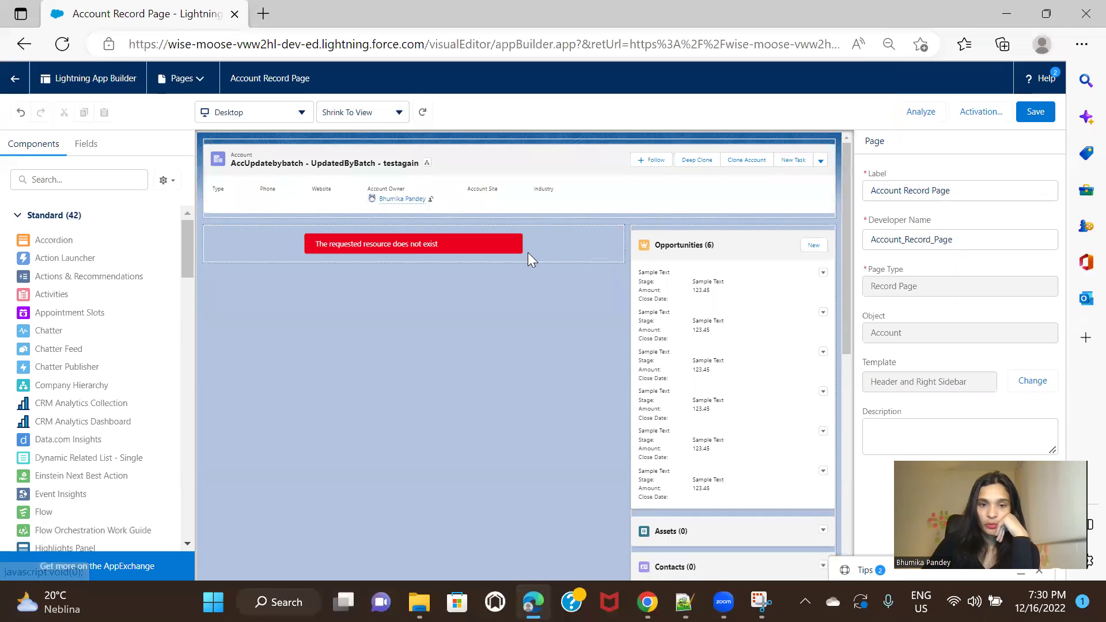
pyautogui.click(86, 147)
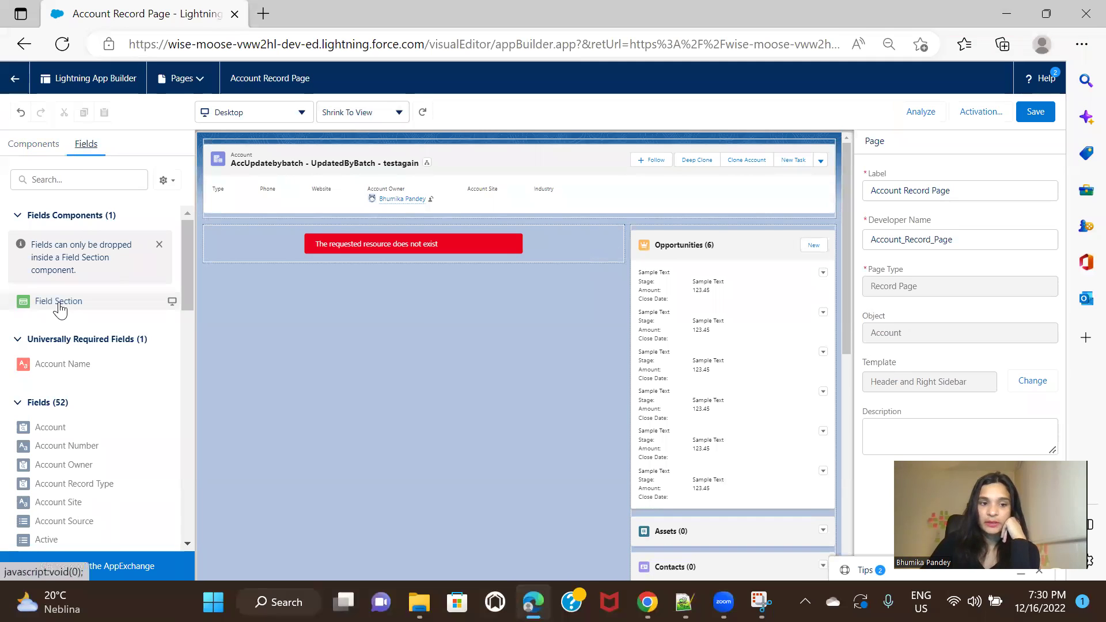
pyautogui.moveTo(58, 299); pyautogui.dragTo(237, 226)
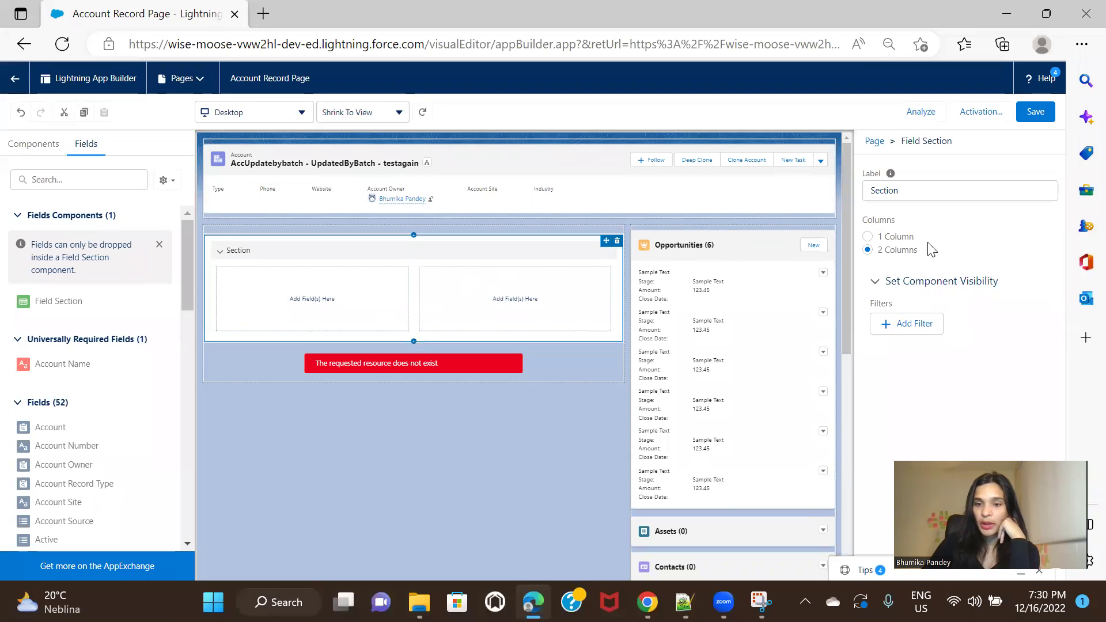
# Set the section to 1 column and add Account Number, Account Owner, Active and Annual Revenue.
pyautogui.click(892, 242)
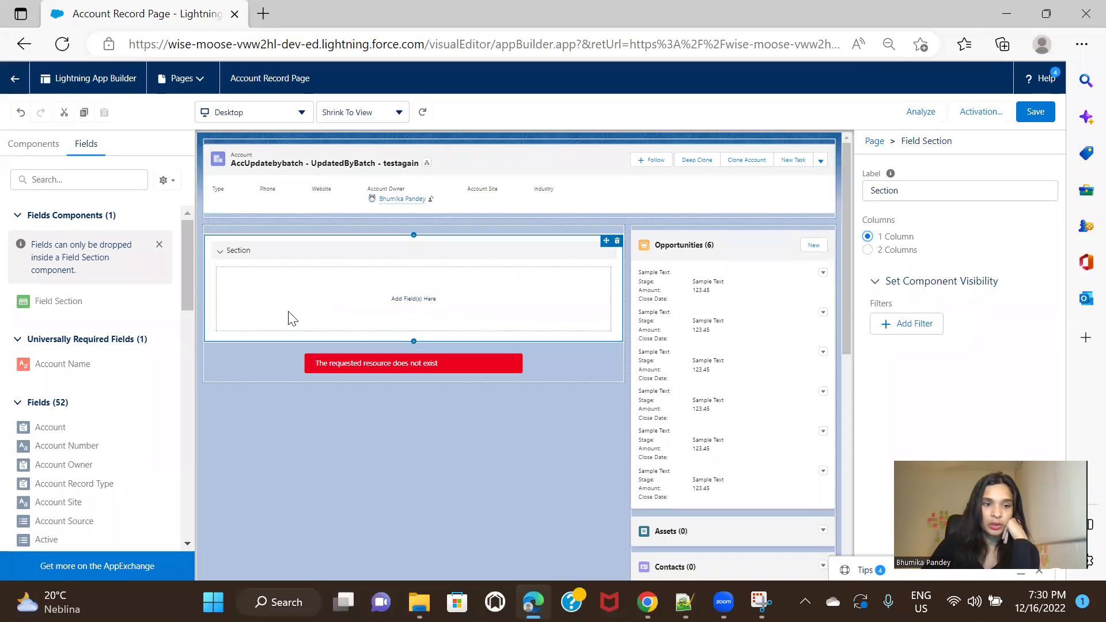
pyautogui.scroll(-1, 111, 389)
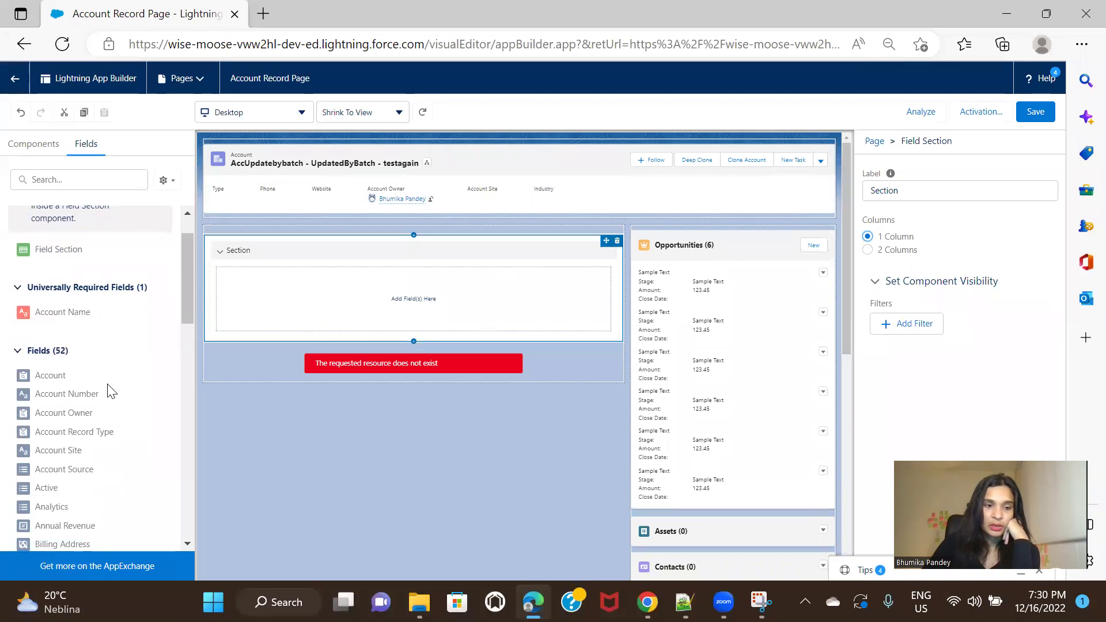
pyautogui.scroll(-1, 106, 391)
pyautogui.moveTo(82, 349); pyautogui.dragTo(254, 294)
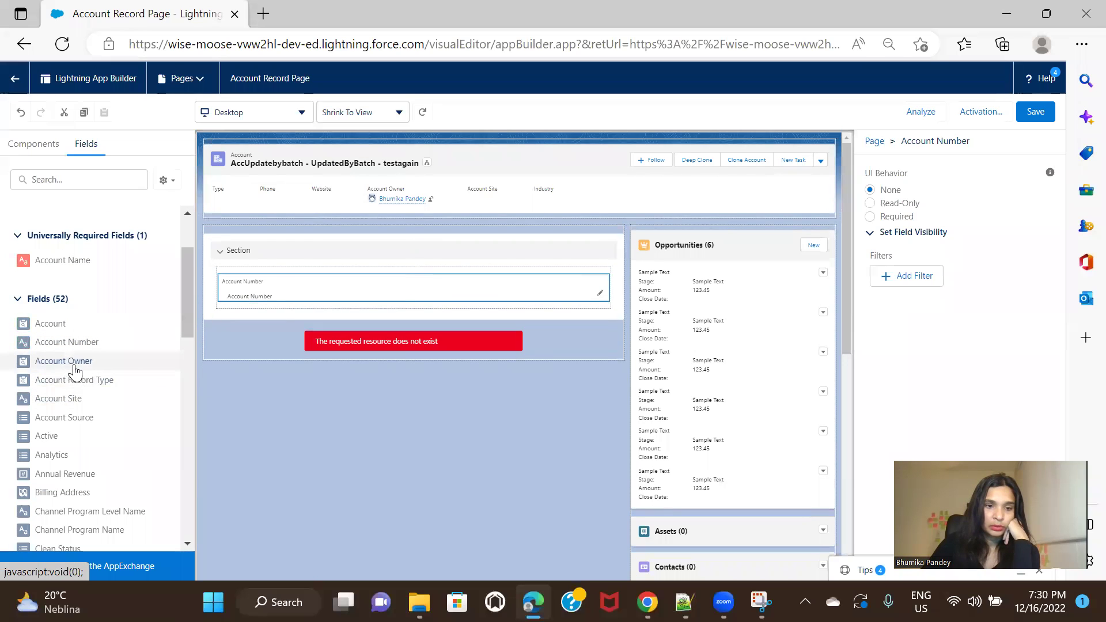
pyautogui.moveTo(75, 362); pyautogui.dragTo(290, 311)
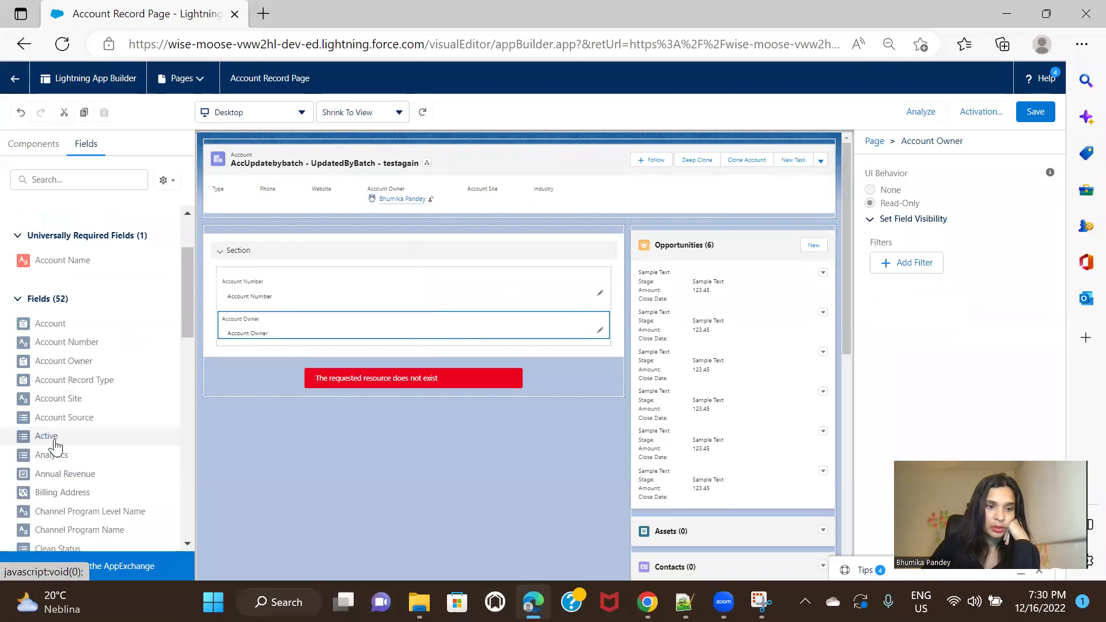
pyautogui.moveTo(52, 439); pyautogui.dragTo(267, 340)
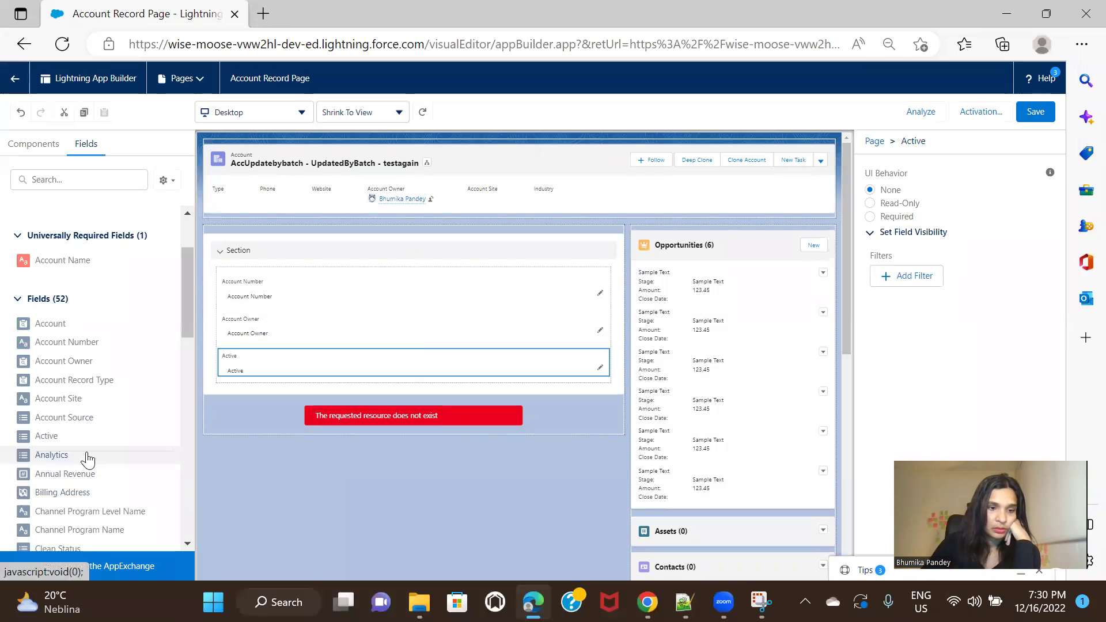
pyautogui.scroll(-1, 87, 456)
pyautogui.moveTo(84, 424); pyautogui.dragTo(242, 384)
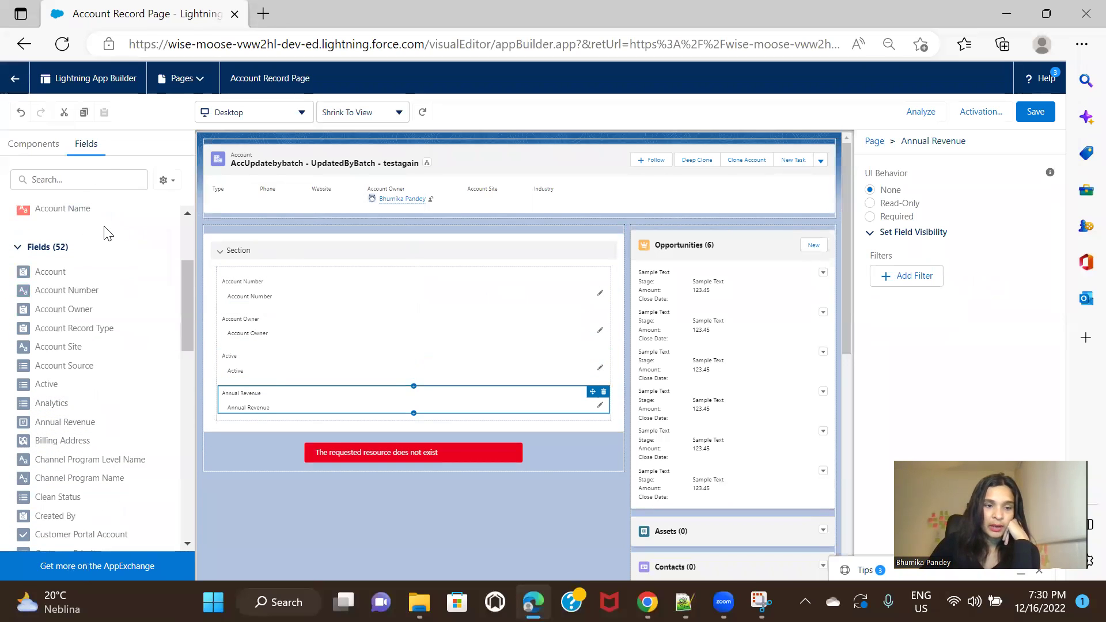
pyautogui.scroll(3, 105, 233)
# Add a second Field Section below the first section.
pyautogui.moveTo(55, 301); pyautogui.dragTo(228, 429)
pyautogui.scroll(-2, 453, 426)
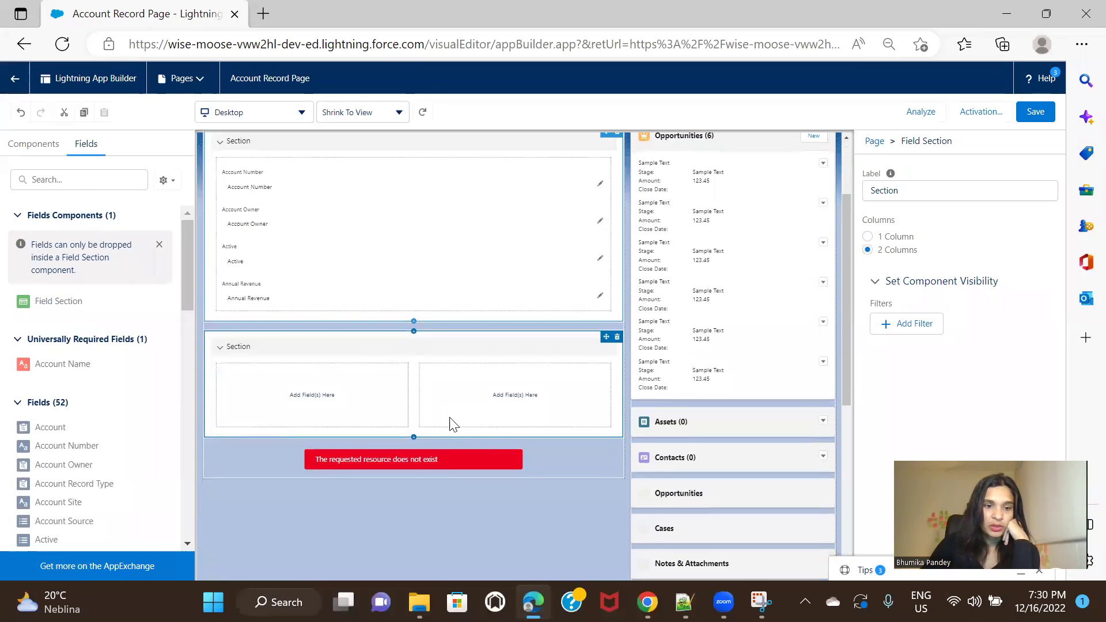
pyautogui.scroll(2, 333, 259)
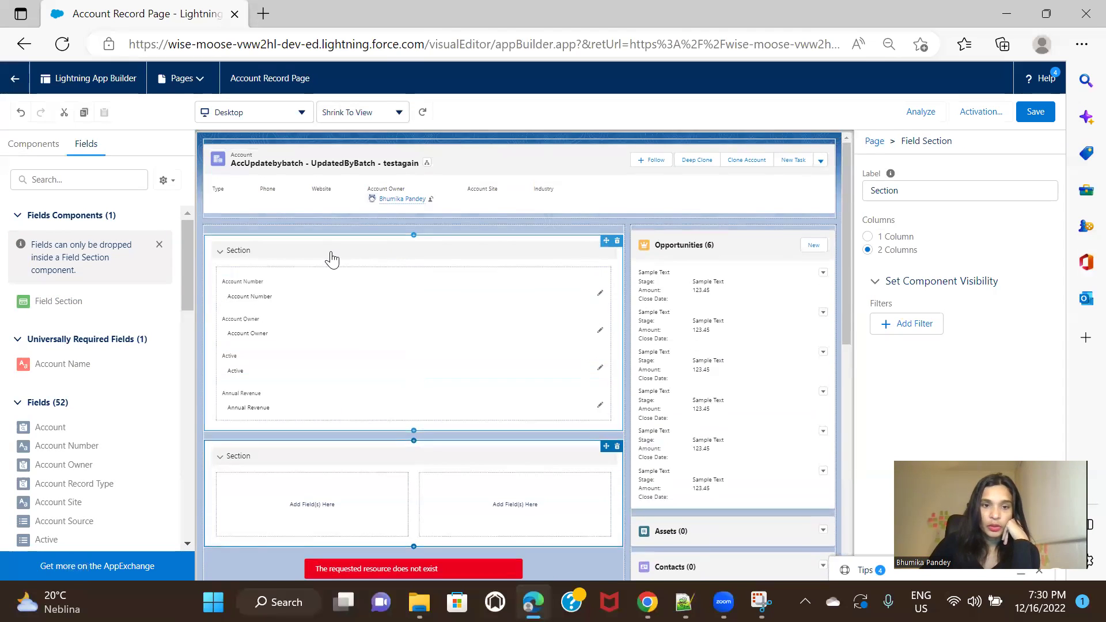
# Rename the first section's label to 'Account Basic Info'.
pyautogui.click(334, 258)
pyautogui.click(329, 257)
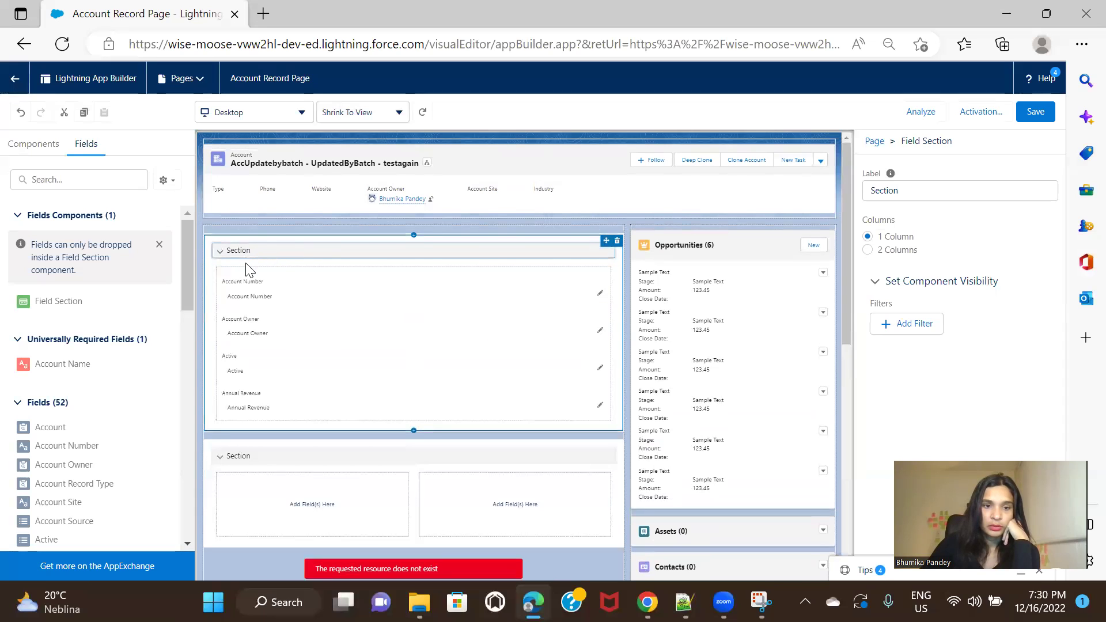
pyautogui.doubleClick(929, 193)
pyautogui.write('Account Basic')
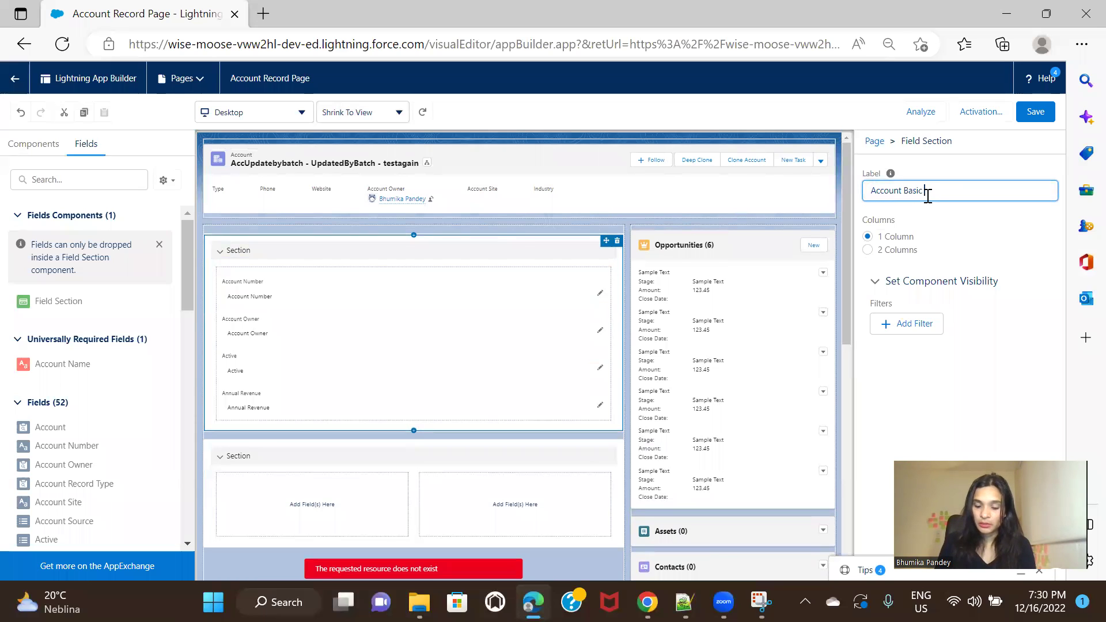
pyautogui.write('Info')
pyautogui.click(983, 259)
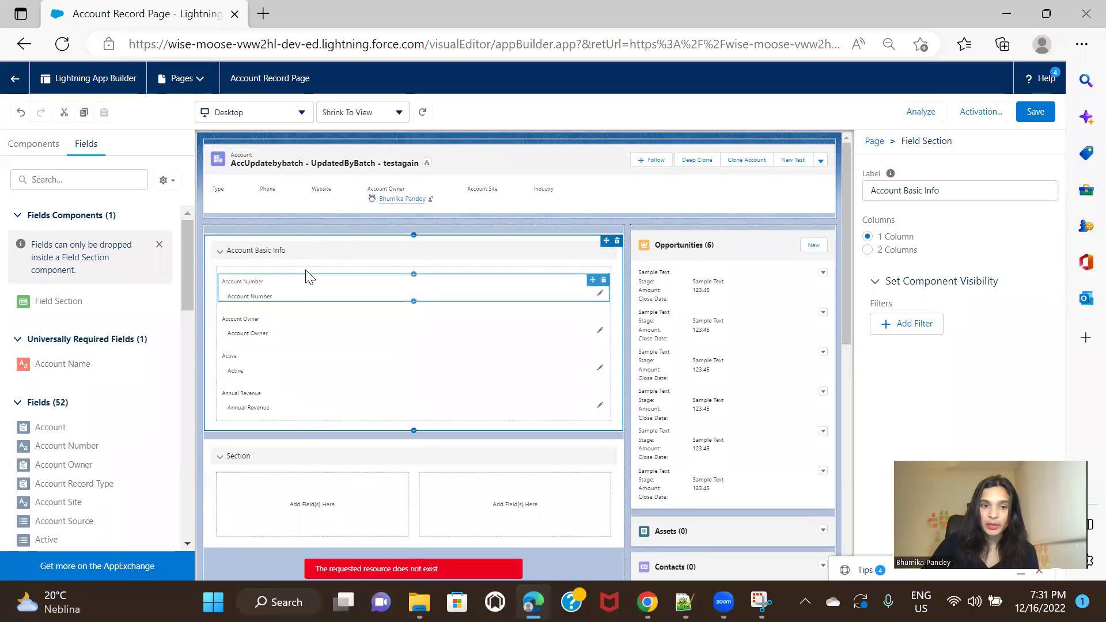
# Put Billing Address in the second section's left column and Description in its right column.
pyautogui.click(222, 258)
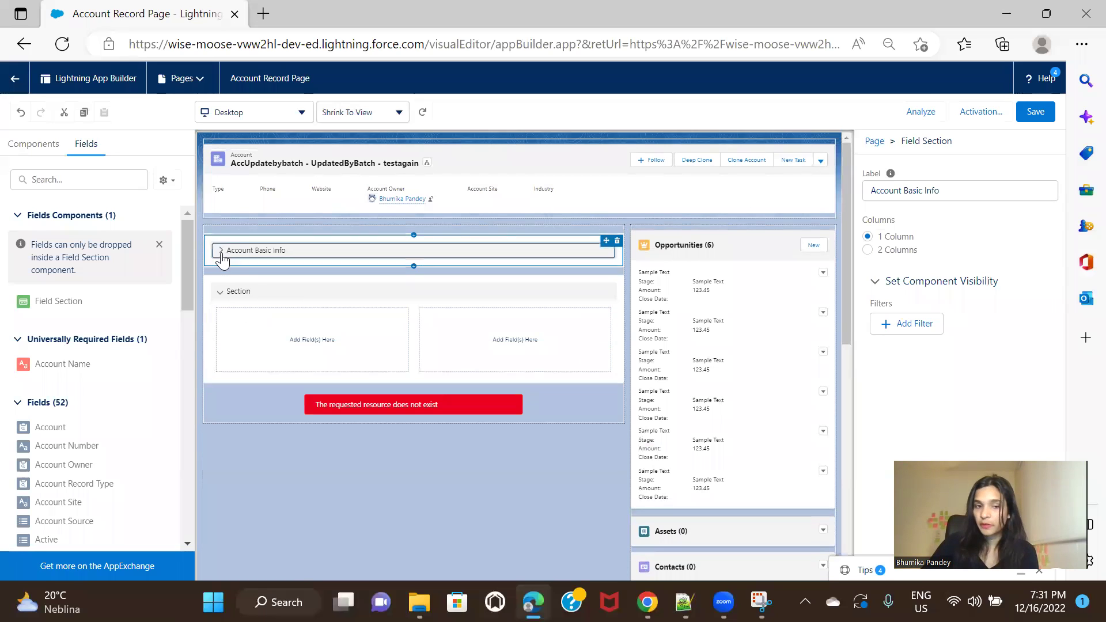
pyautogui.click(222, 257)
pyautogui.click(222, 257)
pyautogui.click(222, 258)
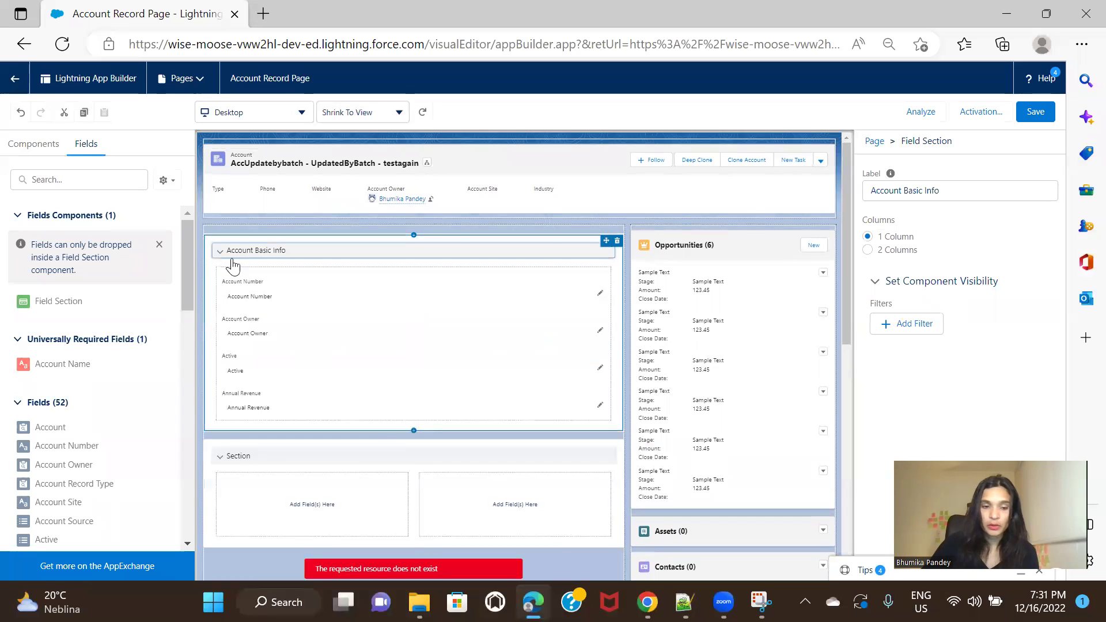
pyautogui.scroll(-4, 55, 436)
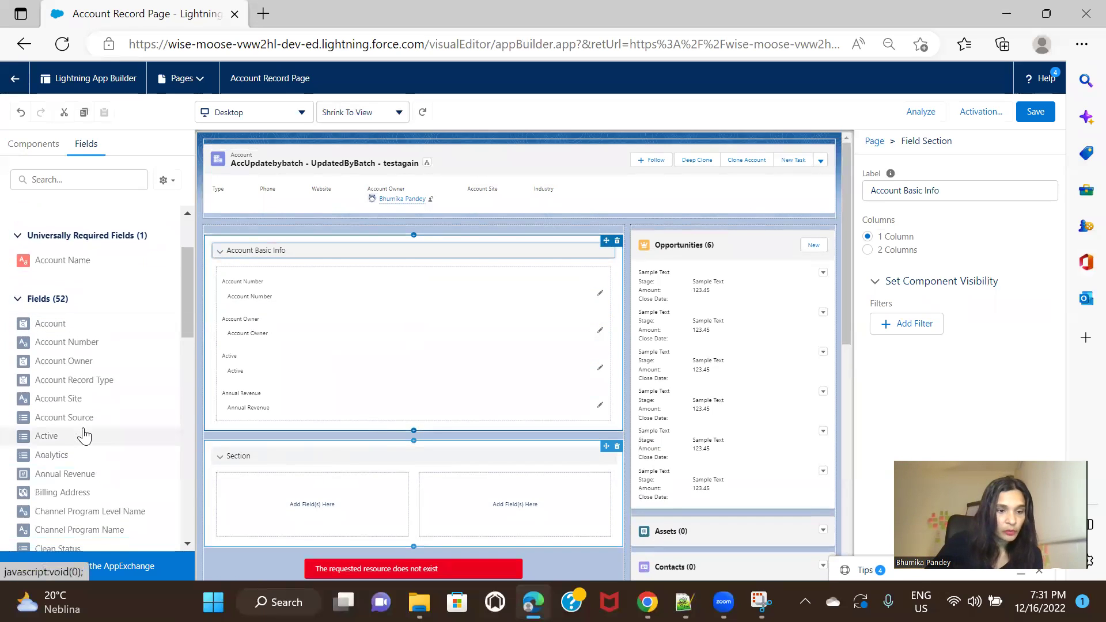
pyautogui.scroll(-3, 62, 416)
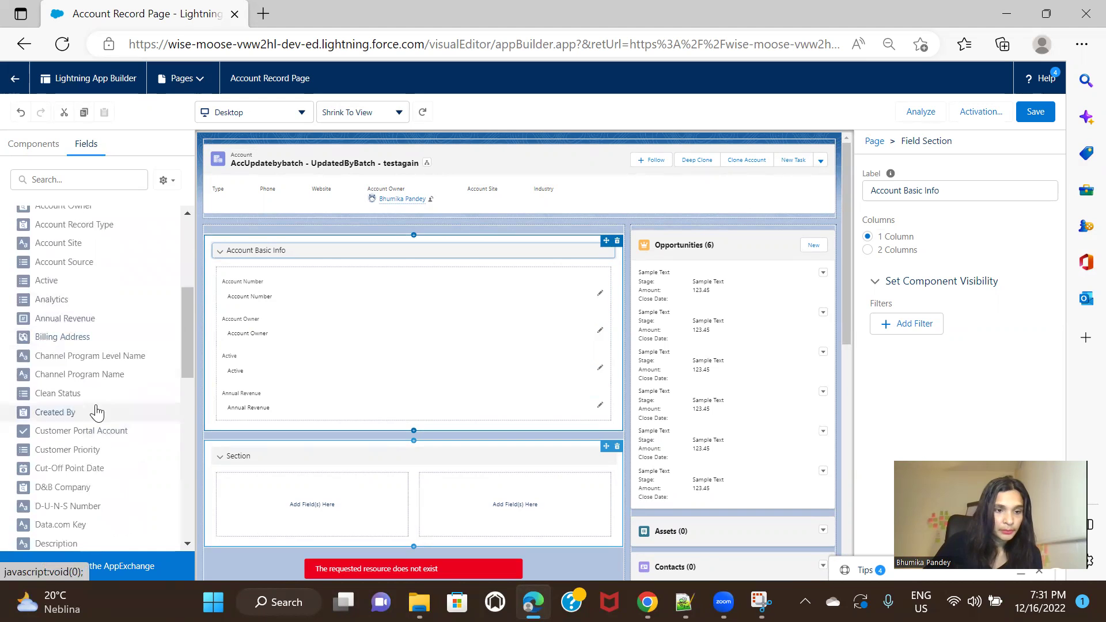
pyautogui.moveTo(73, 339); pyautogui.dragTo(274, 494)
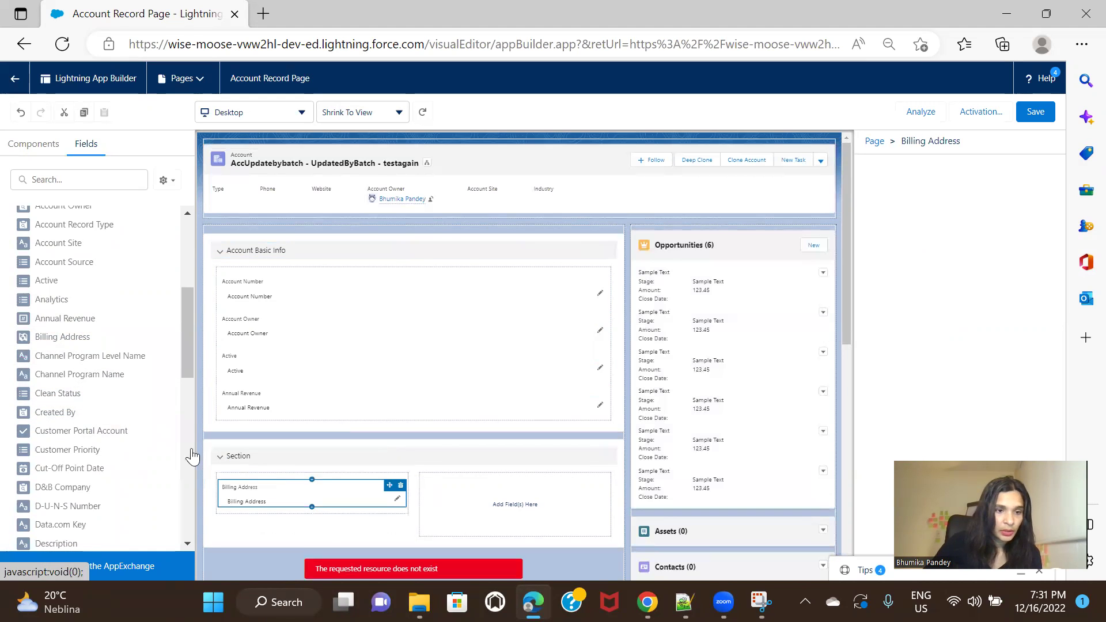
pyautogui.scroll(-3, 85, 421)
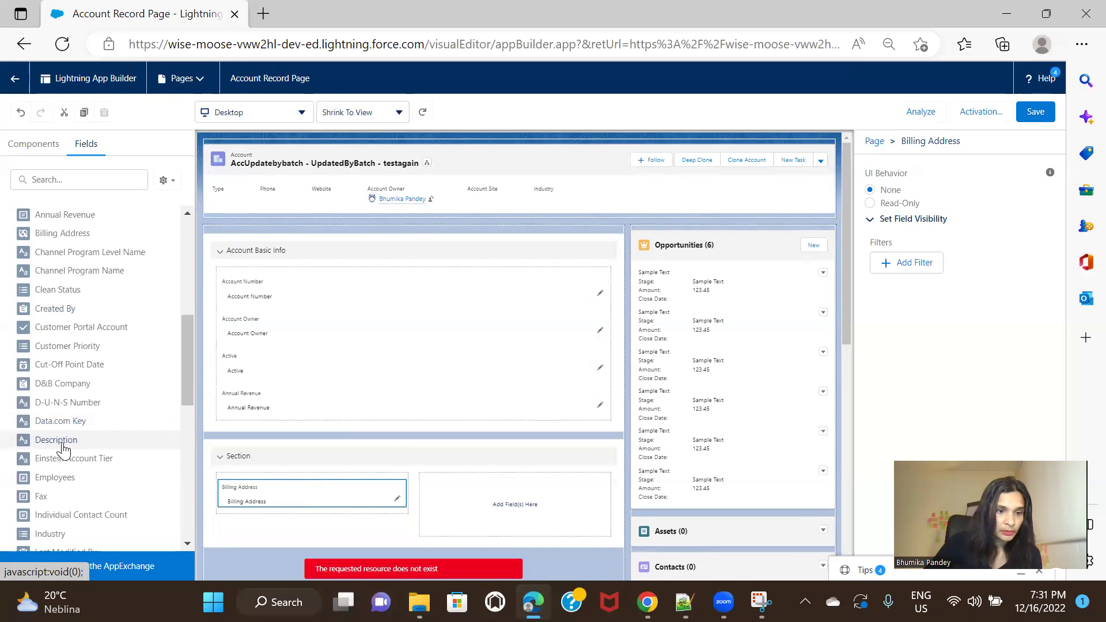
pyautogui.moveTo(64, 444); pyautogui.dragTo(501, 499)
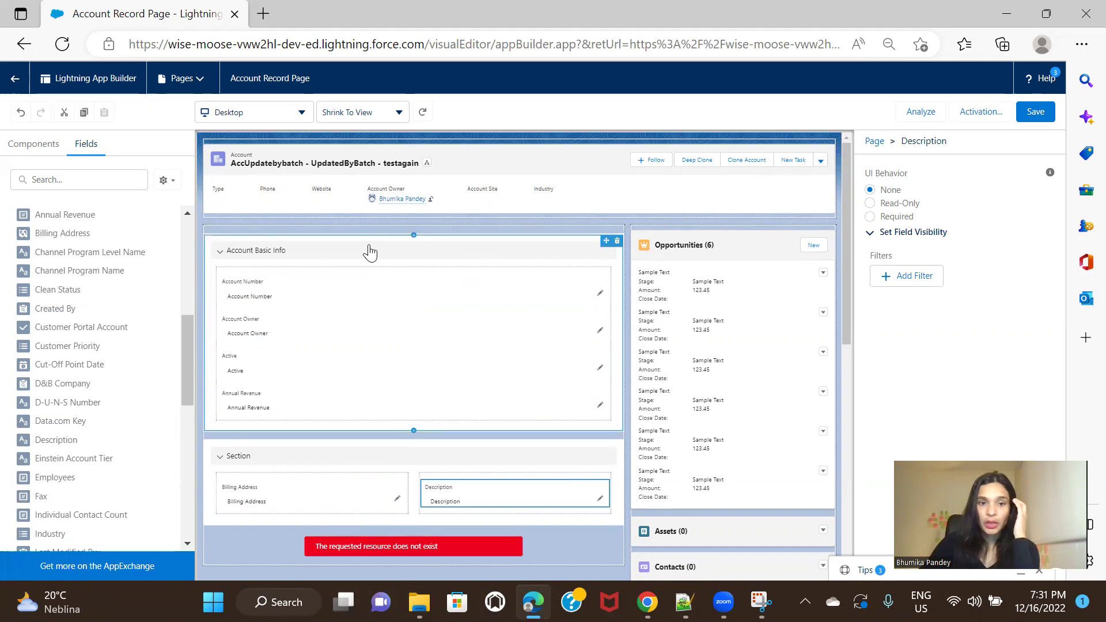
# Give Account Basic Info the visibility filter Record > Active Equal Yes.
pyautogui.click(286, 274)
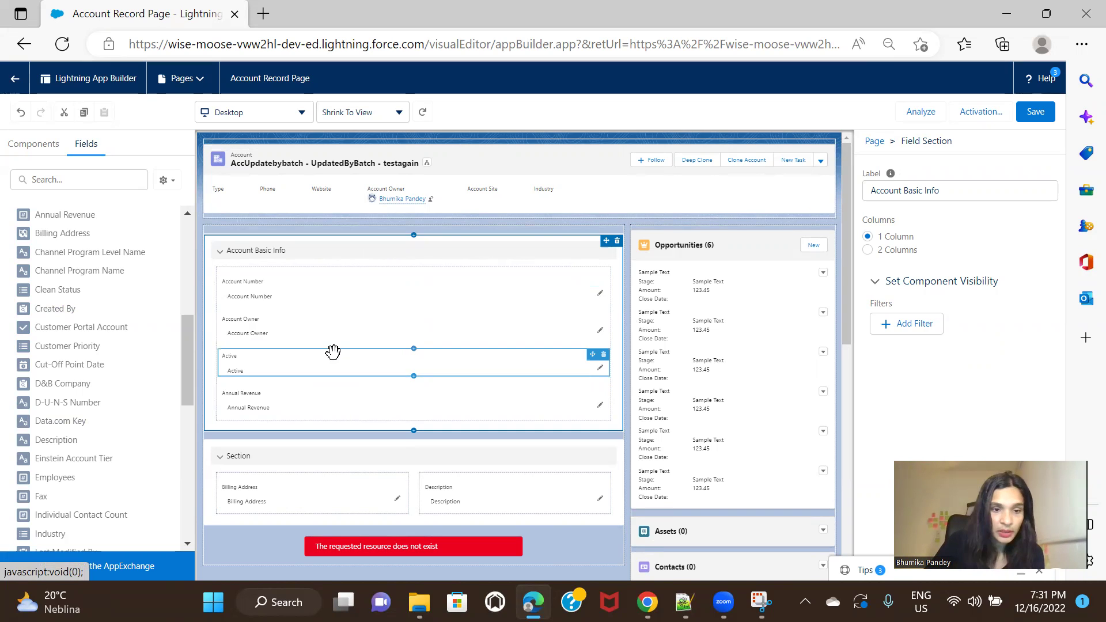
pyautogui.click(915, 325)
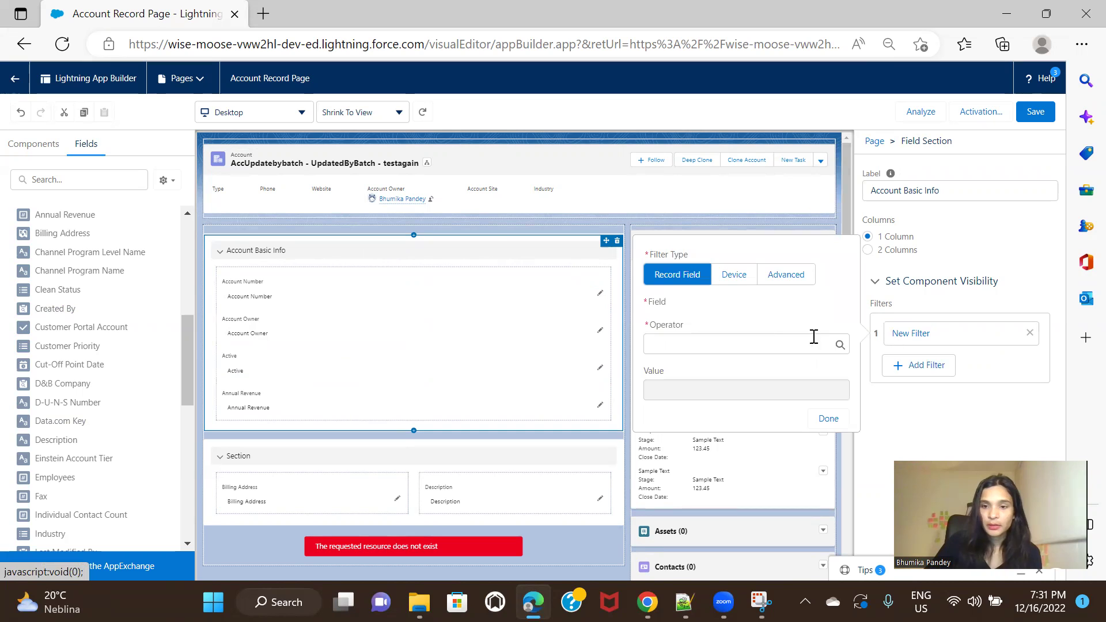
pyautogui.click(735, 326)
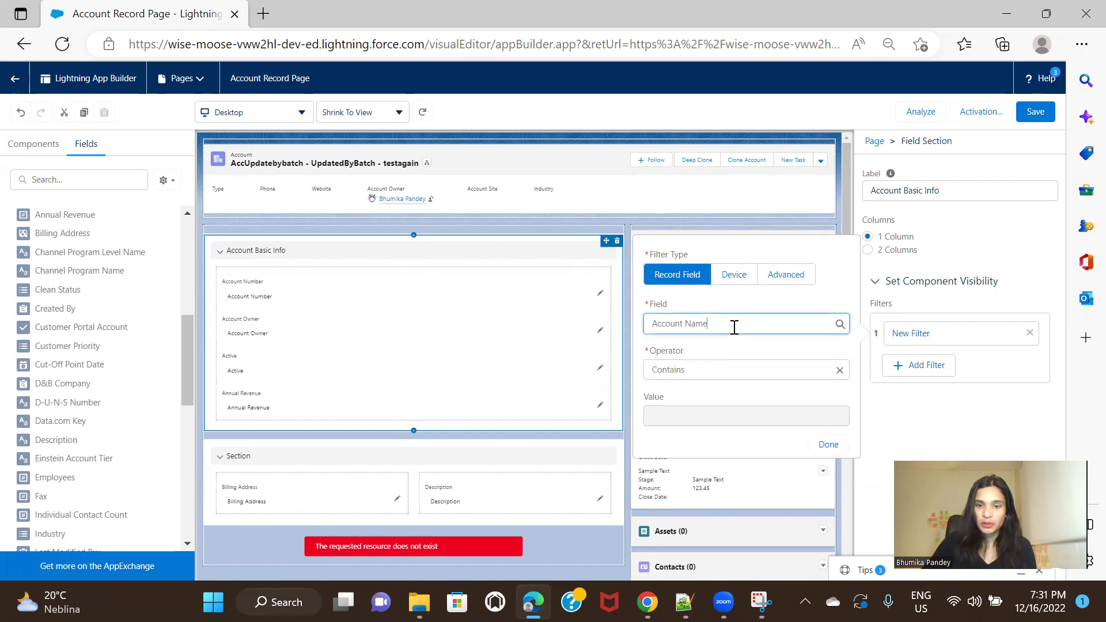
pyautogui.write('acti')
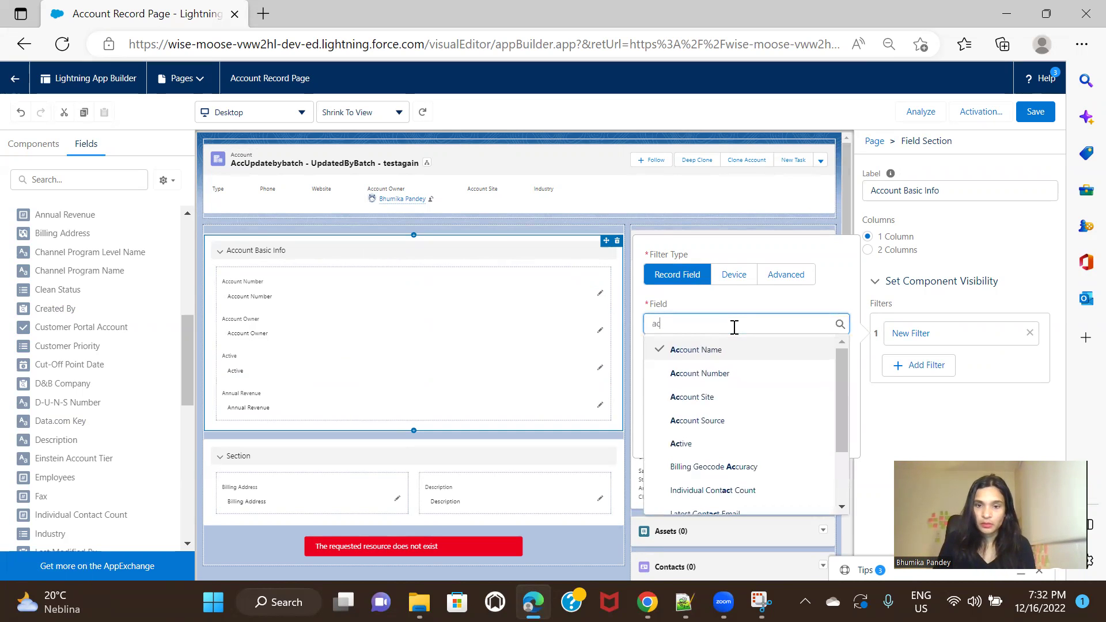
pyautogui.click(731, 373)
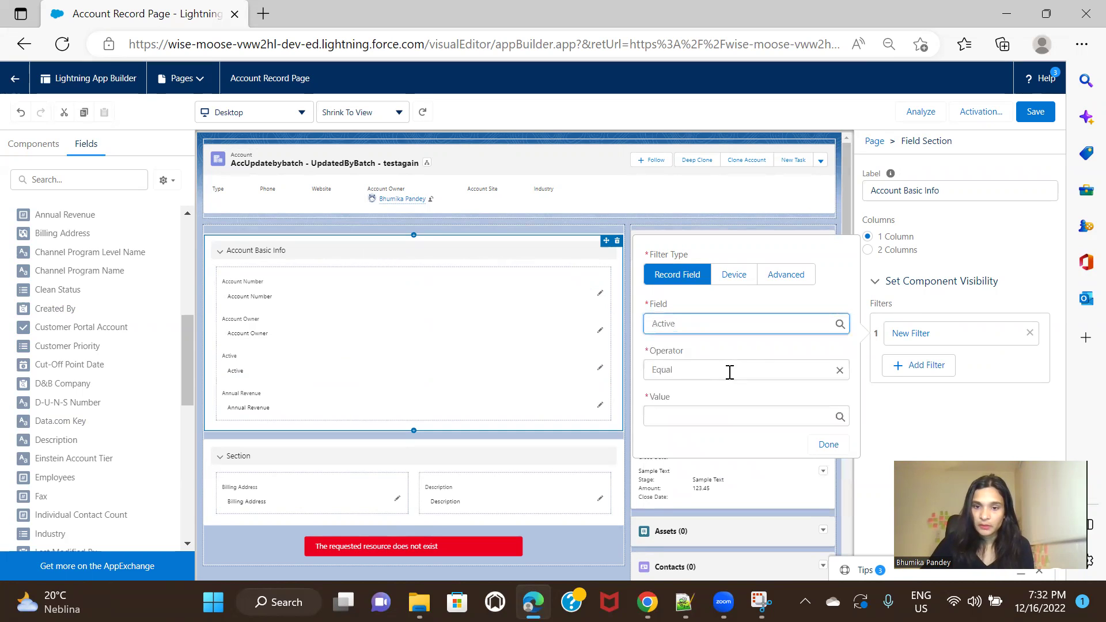
pyautogui.click(704, 418)
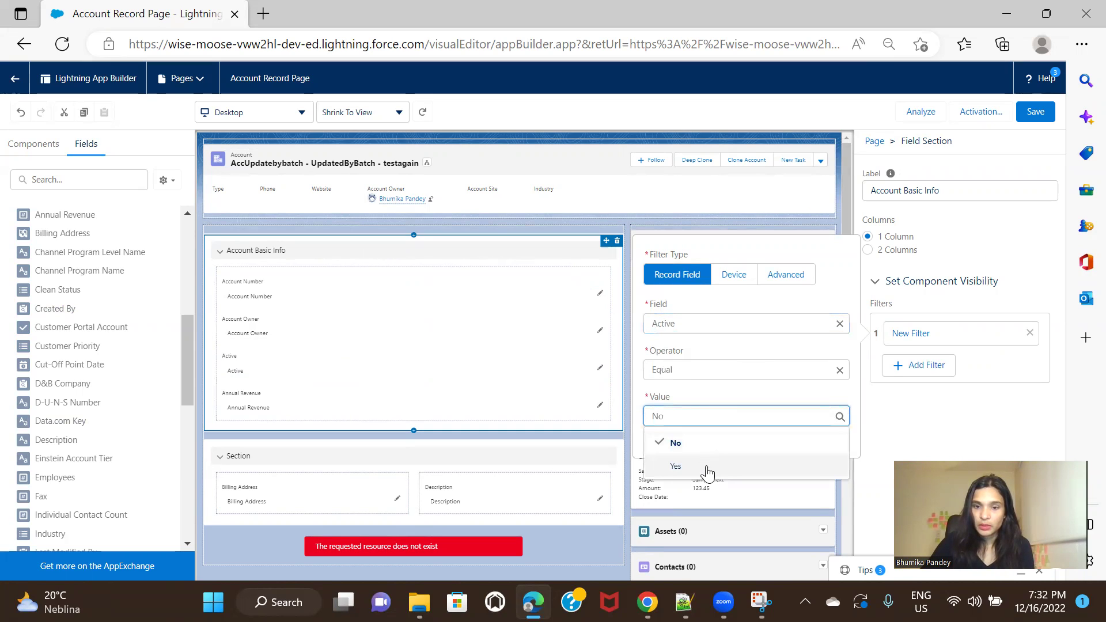
pyautogui.click(704, 447)
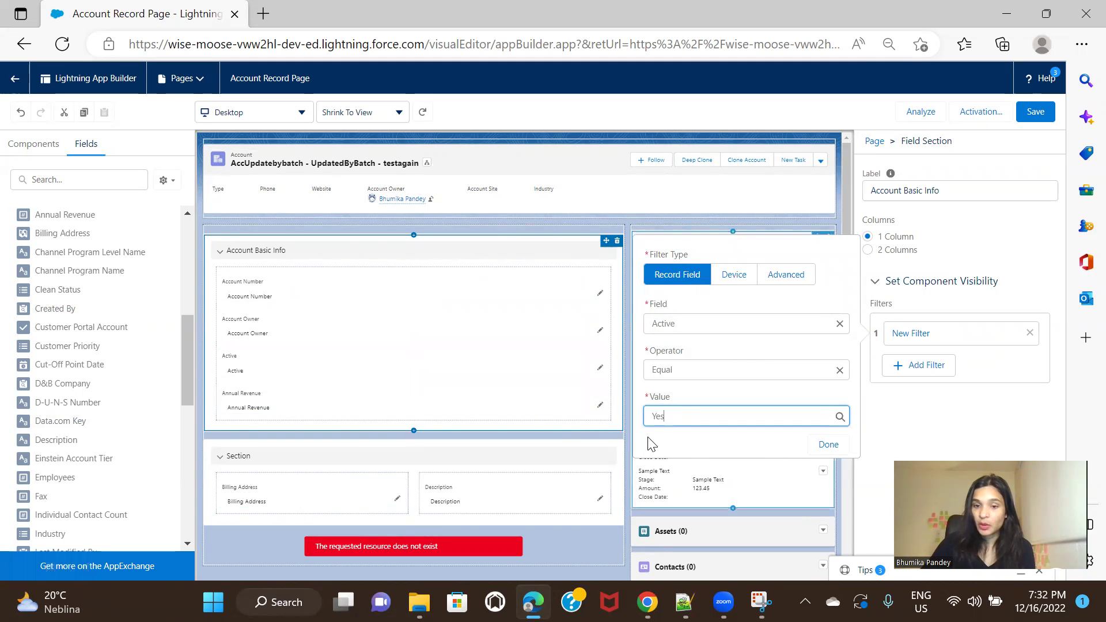
pyautogui.click(830, 445)
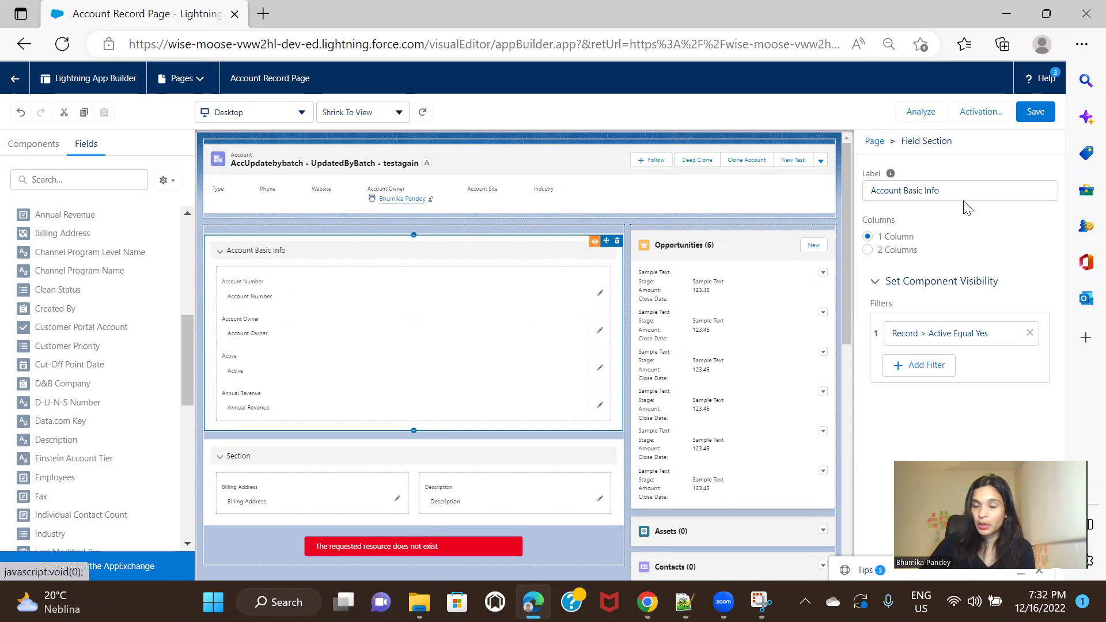
# Save the Account Record Page and open the Account record in a duplicated browser tab.
pyautogui.click(1035, 113)
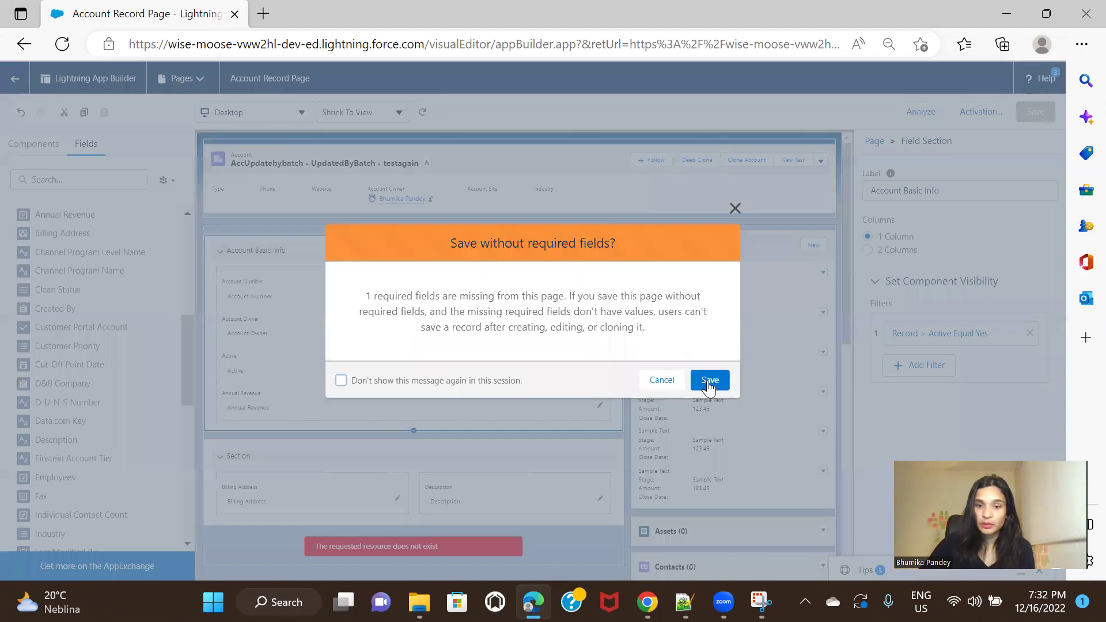
pyautogui.click(710, 381)
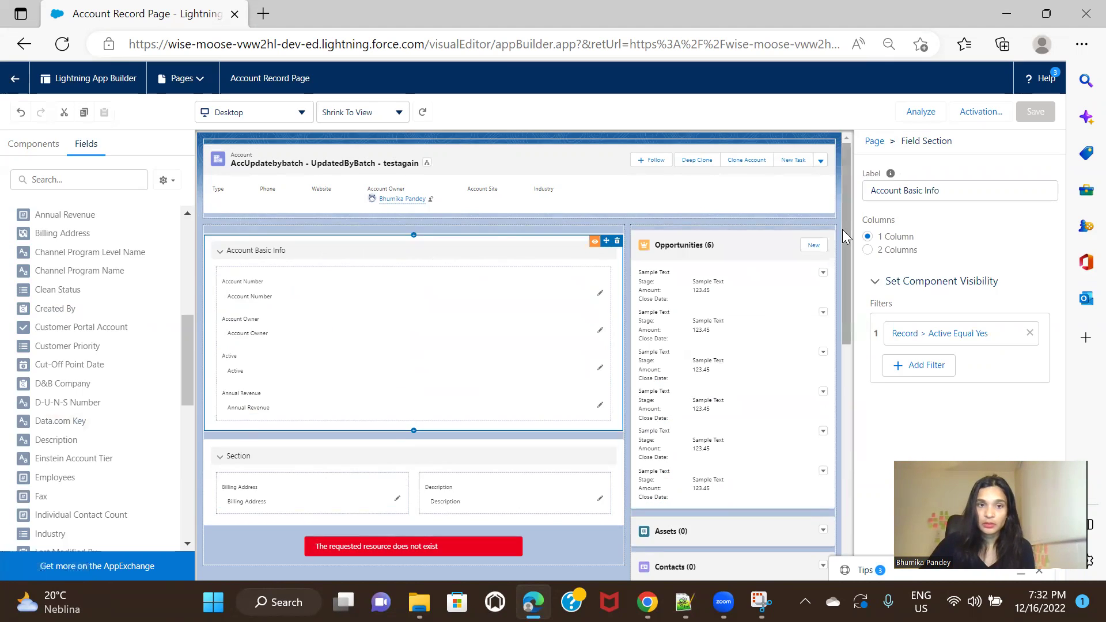
pyautogui.rightClick(160, 17)
pyautogui.click(263, 119)
pyautogui.click(168, 10)
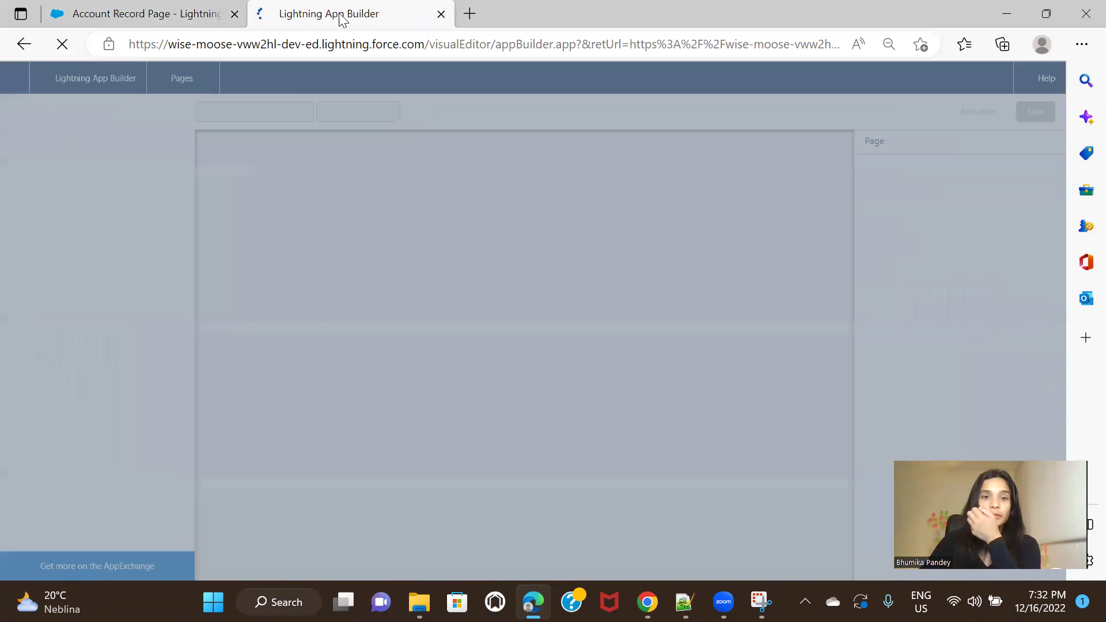
pyautogui.moveTo(343, 16)
pyautogui.mouseDown()
pyautogui.moveTo(353, 15)
pyautogui.moveTo(187, 26)
pyautogui.moveTo(335, 9)
pyautogui.mouseUp()
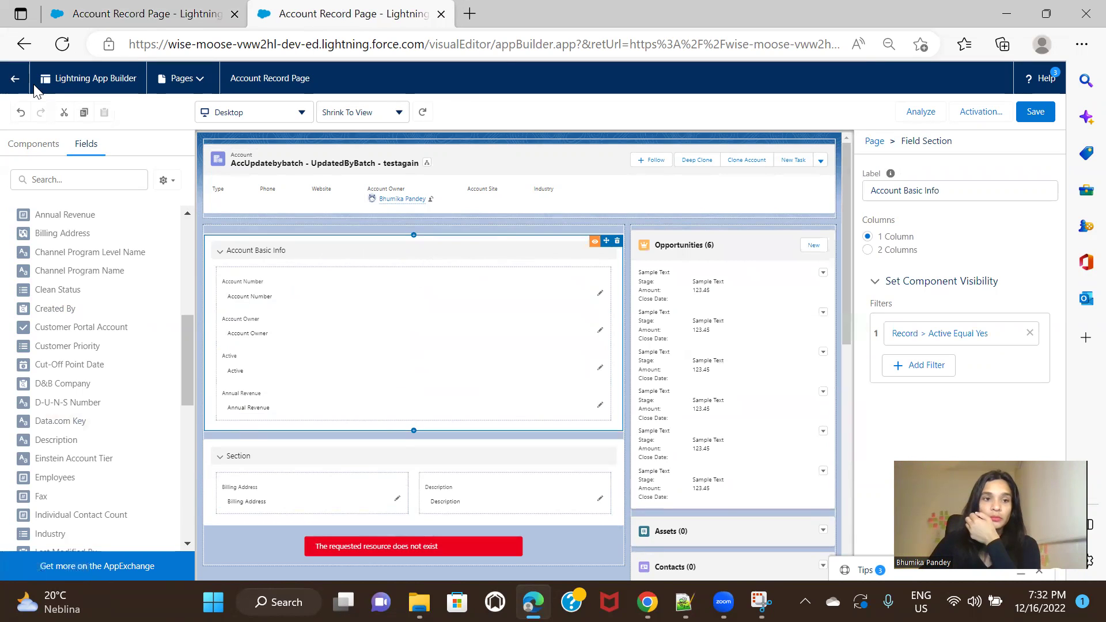
pyautogui.click(14, 79)
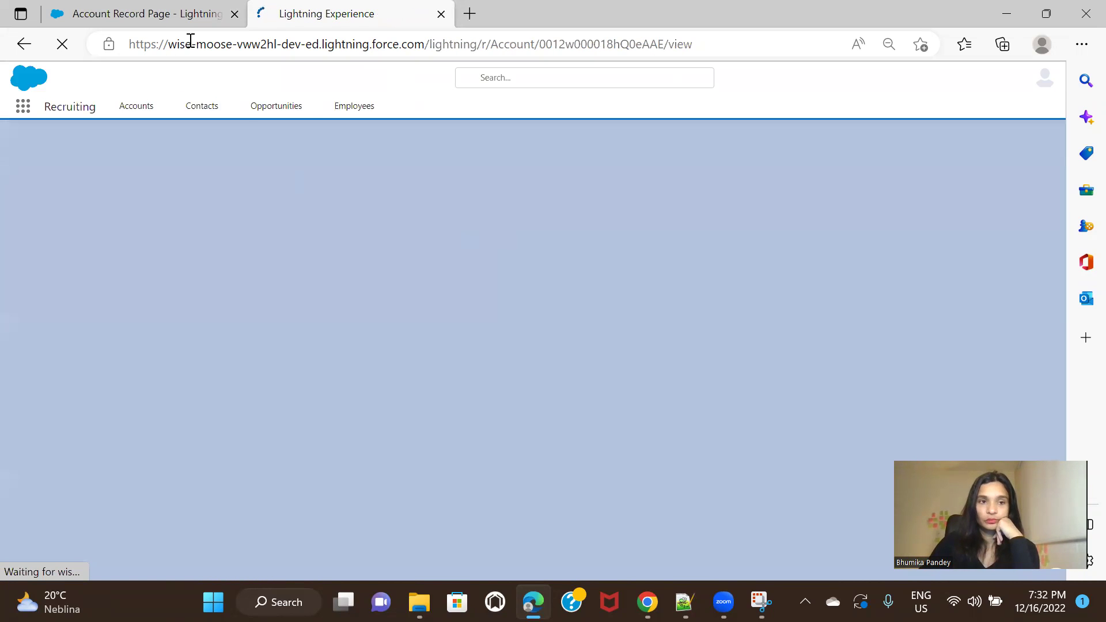
# Compare the builder and record tabs to confirm Account Basic Info is hidden on the record.
pyautogui.click(177, 12)
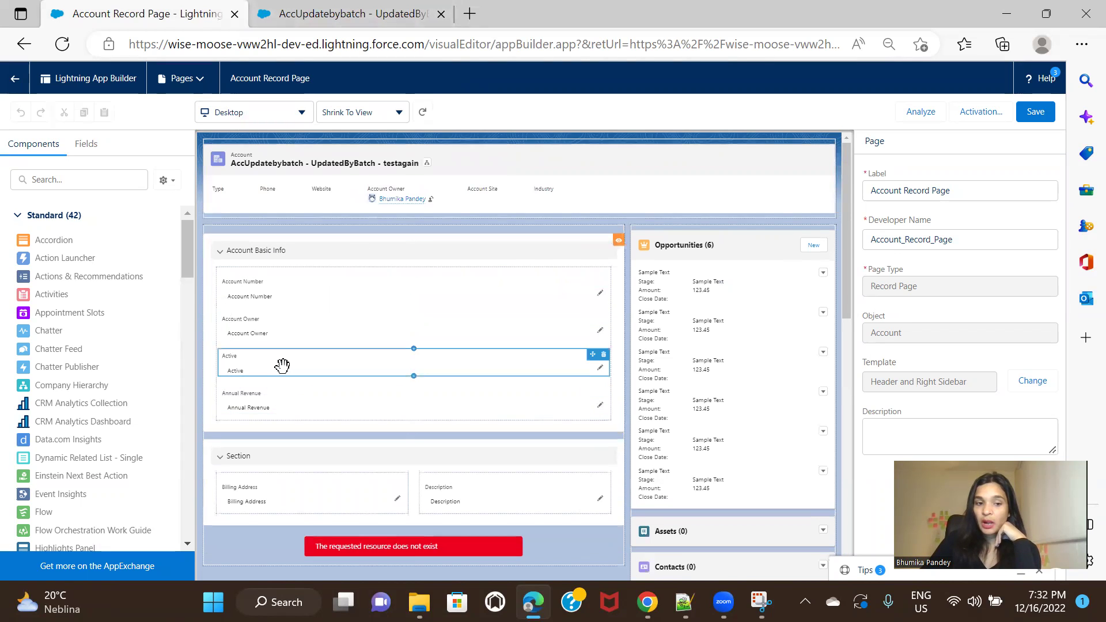
pyautogui.click(320, 8)
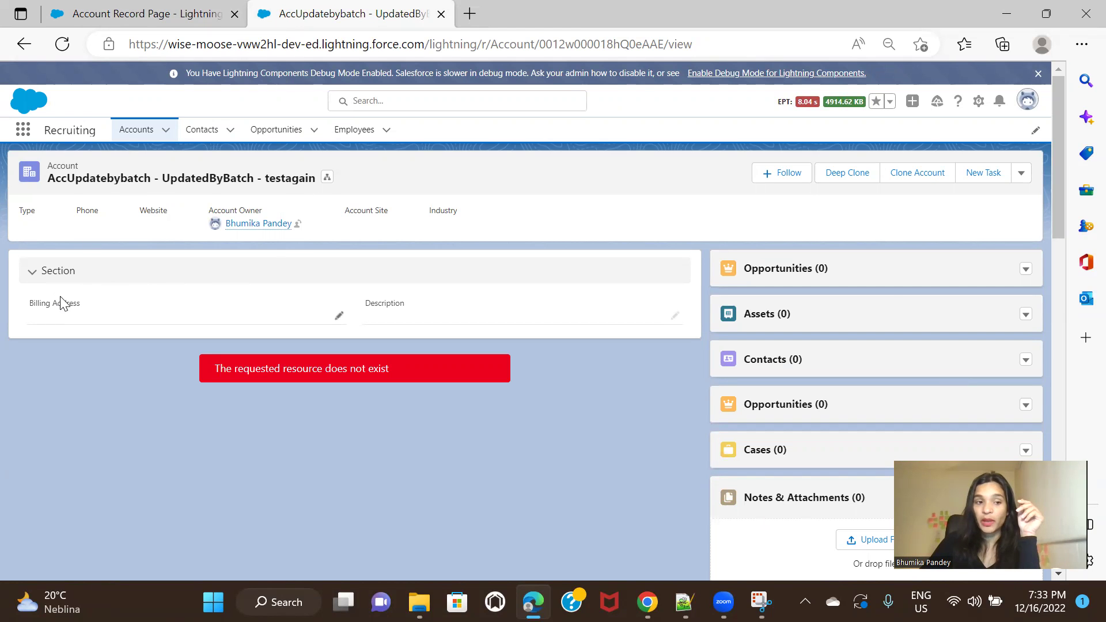
pyautogui.click(147, 14)
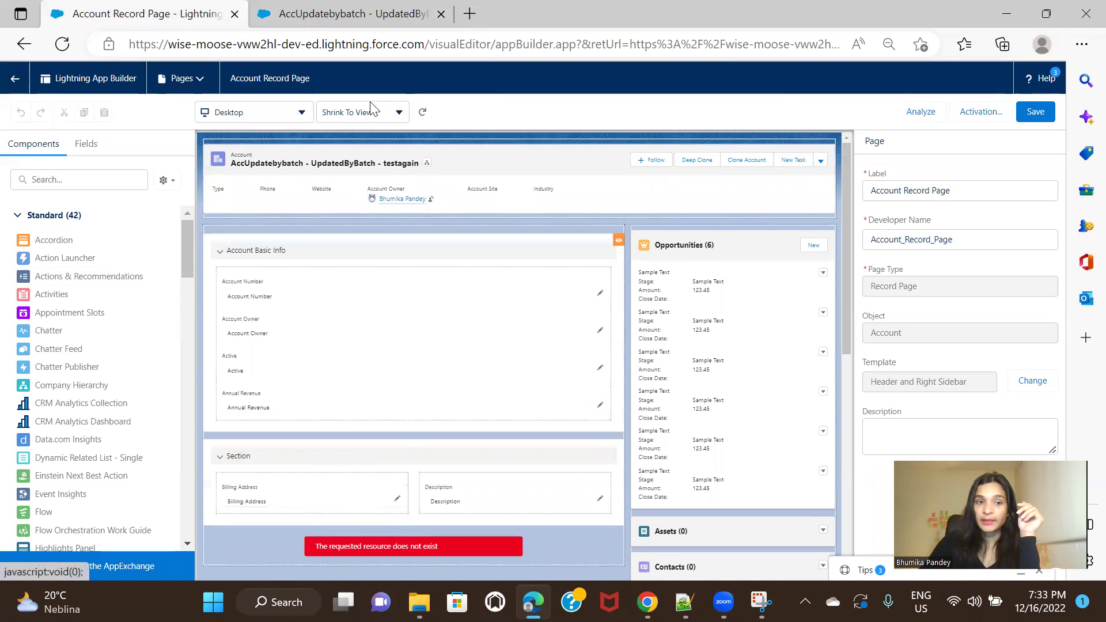
pyautogui.click(381, 18)
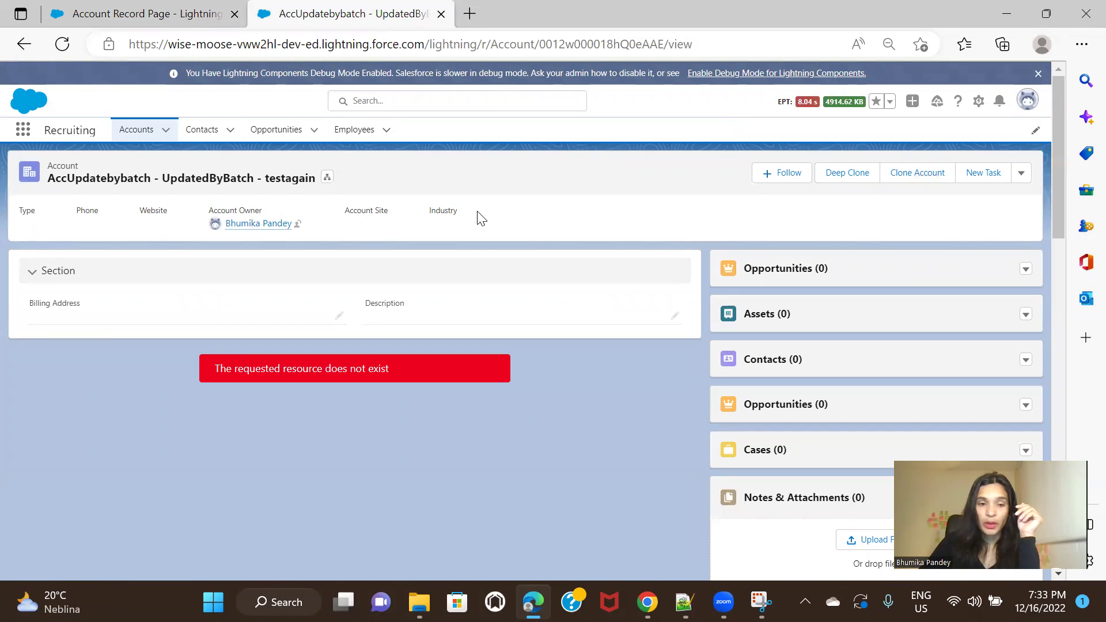
pyautogui.doubleClick(589, 44)
pyautogui.hotkey('ctrl', 'c')
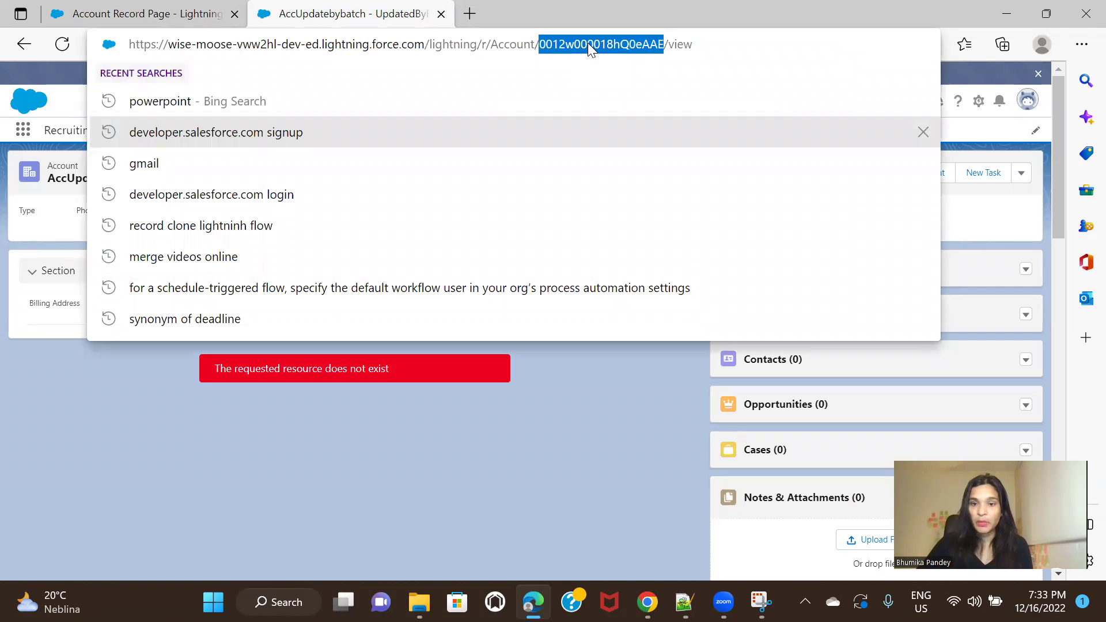
pyautogui.click(647, 405)
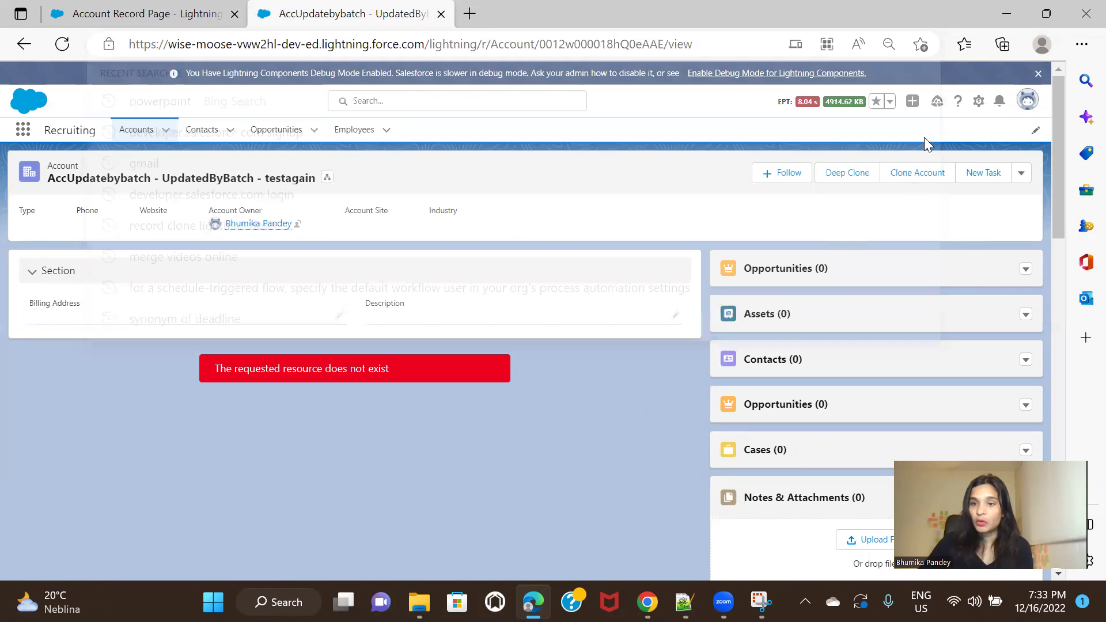
# Check that the New Account form on the Accounts list offers only Billing Address and Description.
pyautogui.click(979, 102)
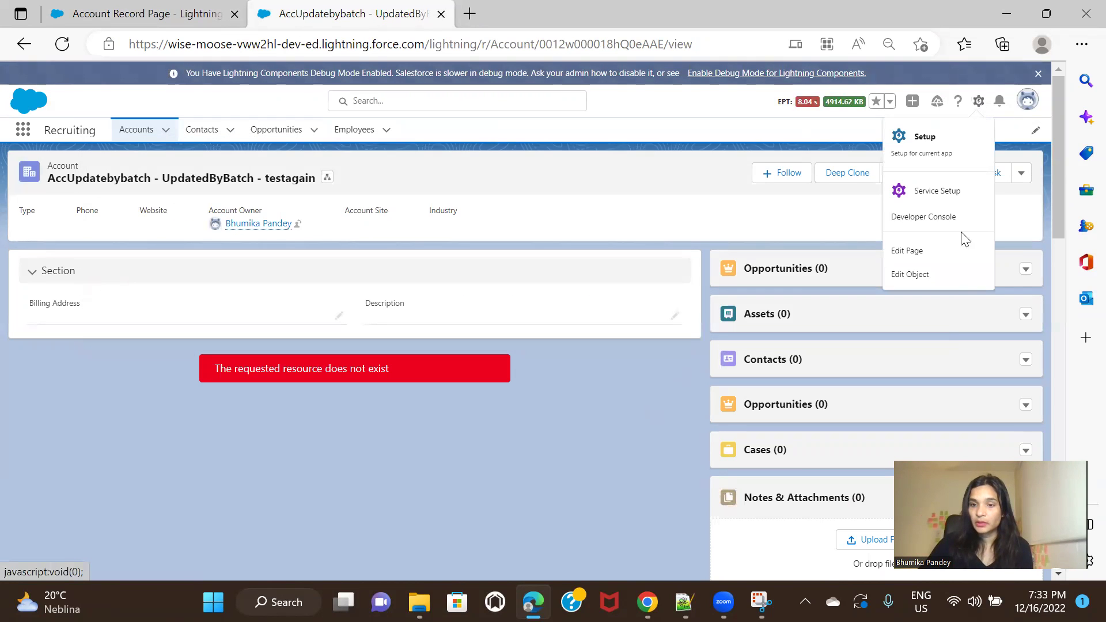
pyautogui.click(675, 148)
pyautogui.click(136, 129)
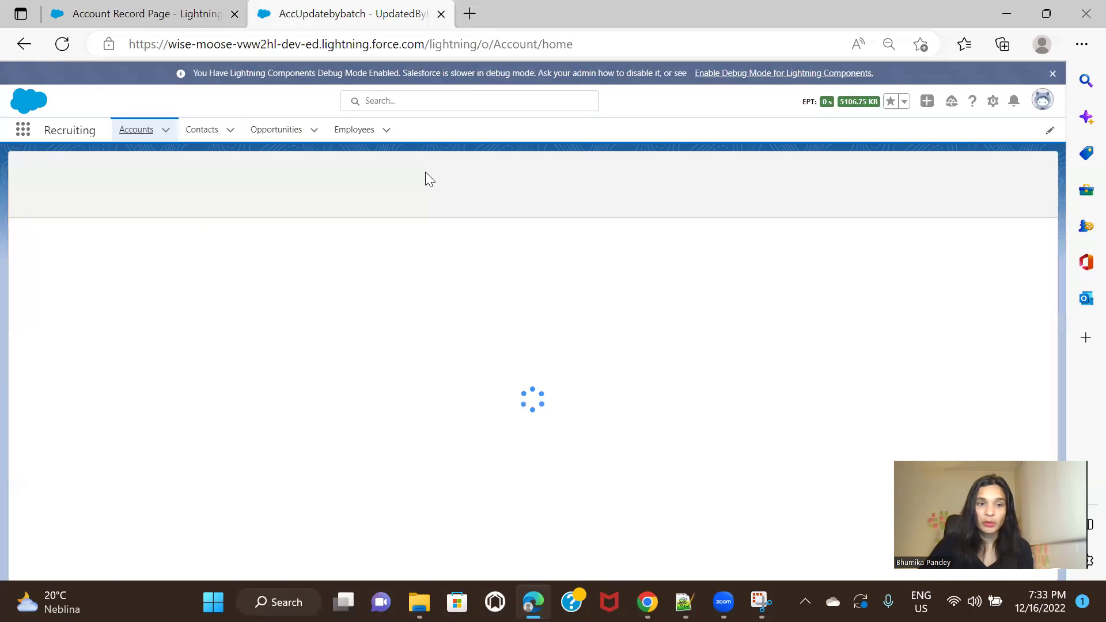
pyautogui.click(982, 172)
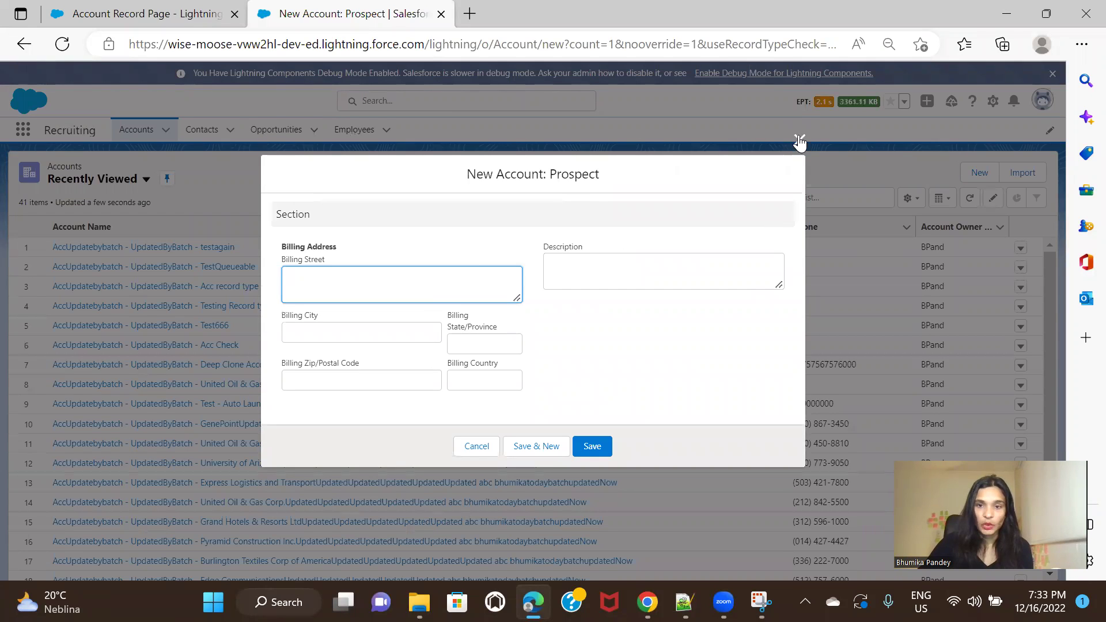
pyautogui.click(801, 140)
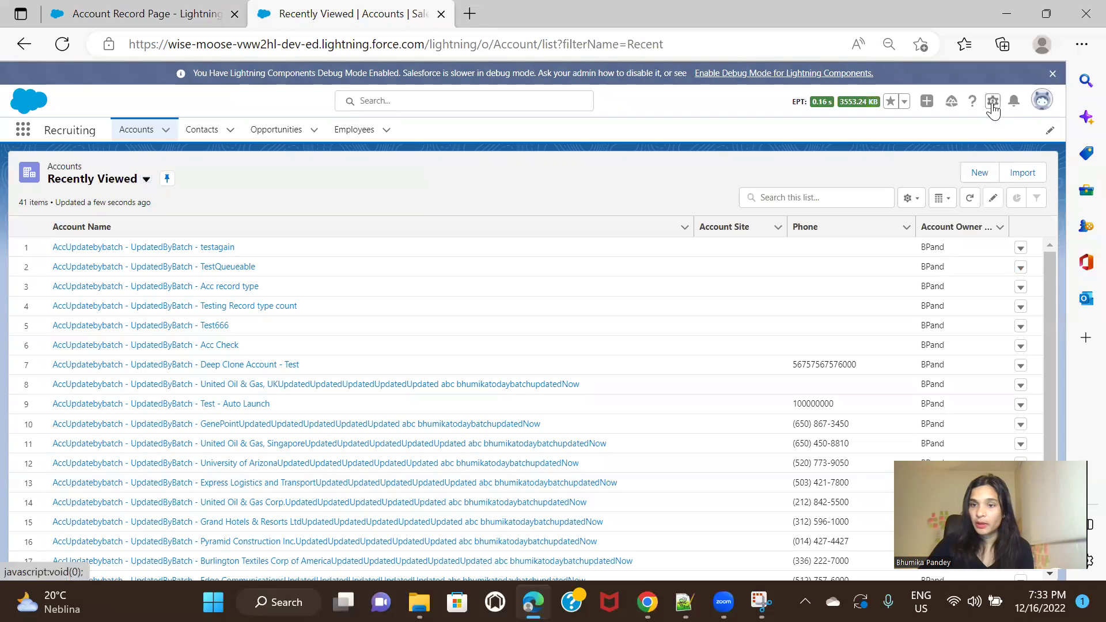
# In the Developer Console, query the account's Active__c by its pasted record ID.
pyautogui.click(993, 101)
pyautogui.click(957, 215)
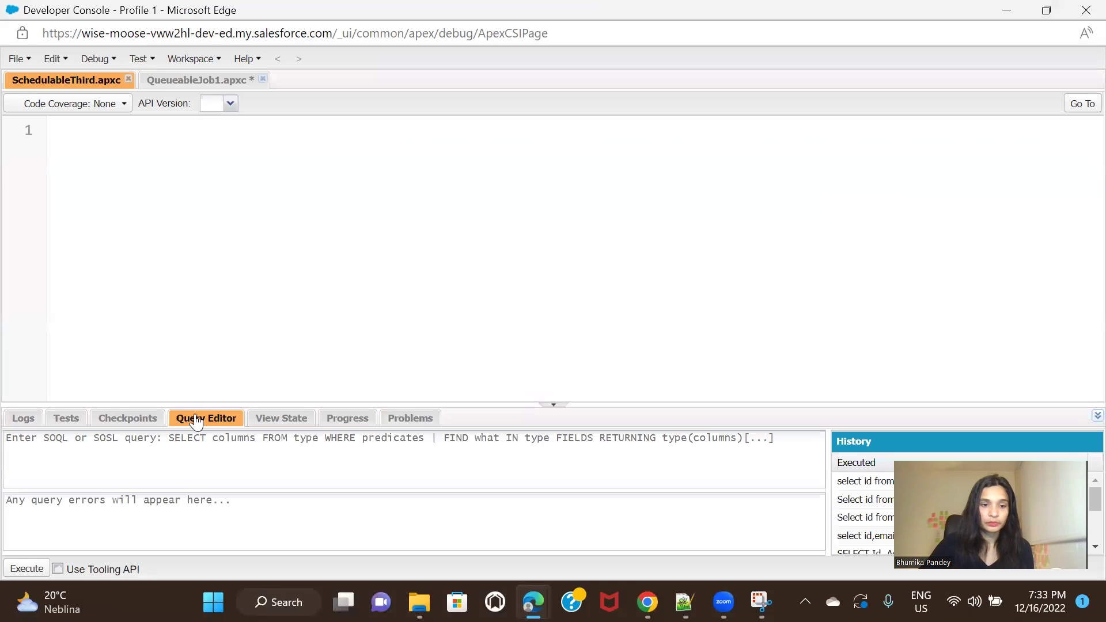
pyautogui.click(193, 447)
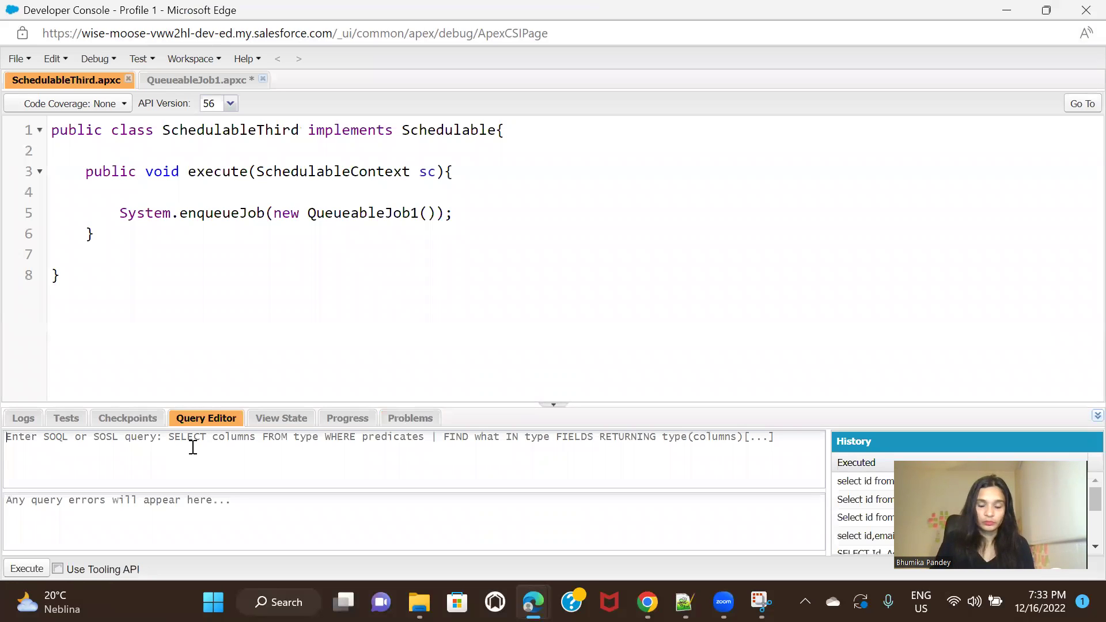
pyautogui.write('sel')
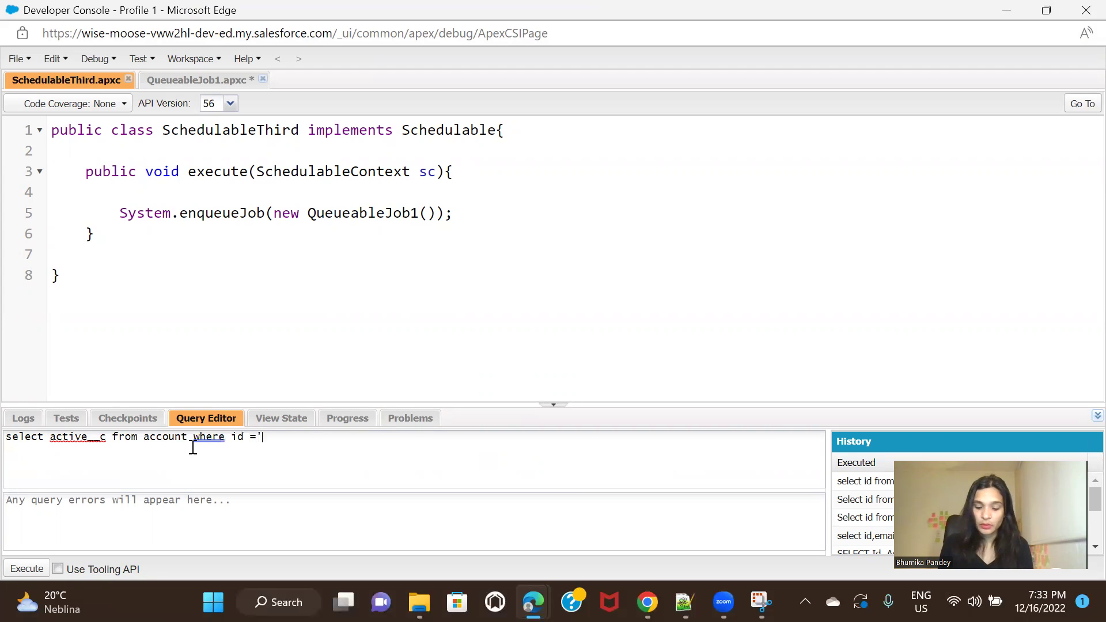
pyautogui.hotkey('ctrl', 'v')
pyautogui.write("'")
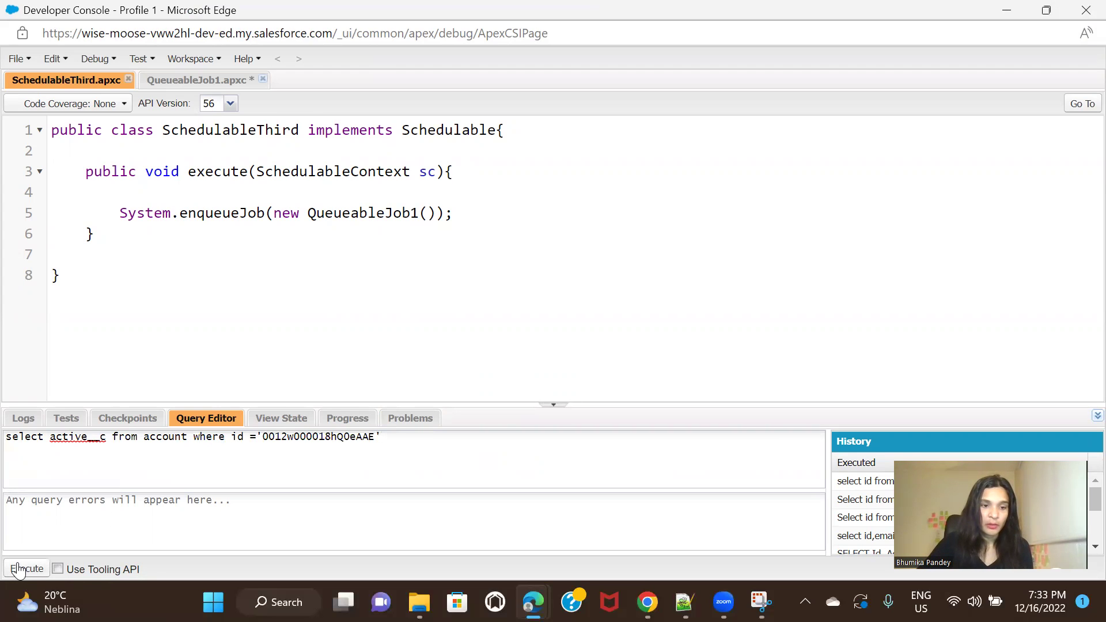
pyautogui.click(17, 569)
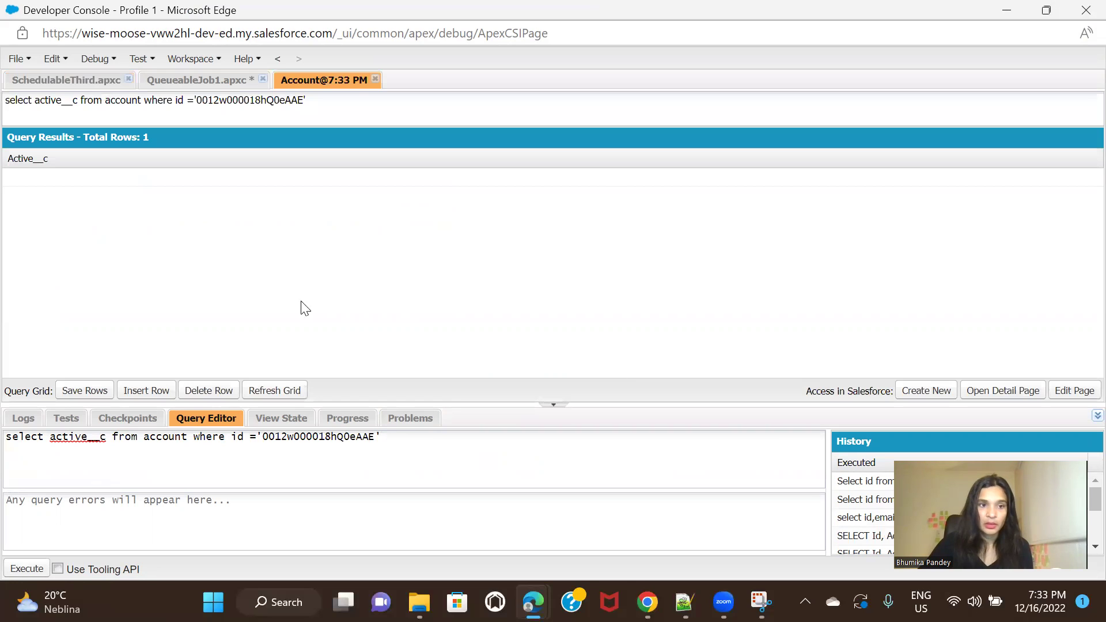
# Try setting Active__c to Yes in the results, which fails to save.
pyautogui.doubleClick(77, 177)
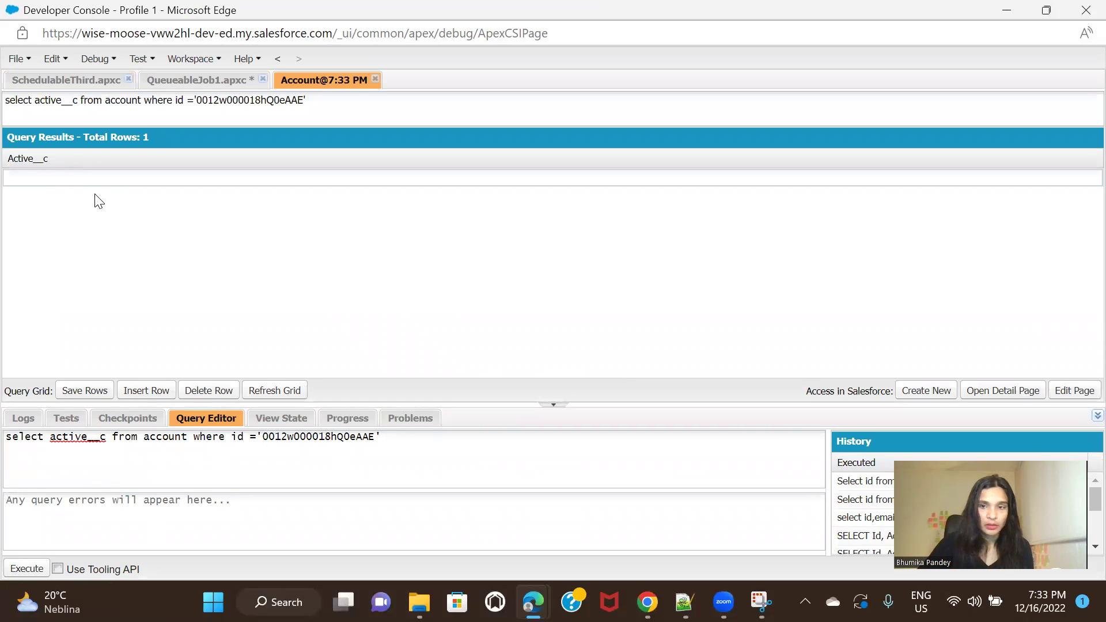
pyautogui.write('Yes')
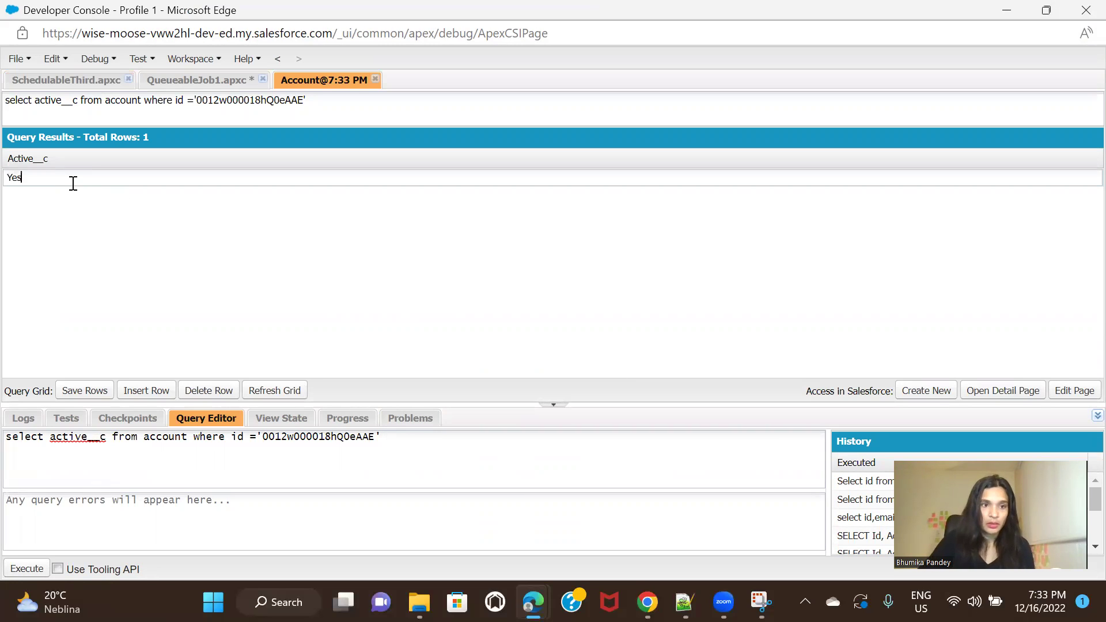
pyautogui.click(81, 392)
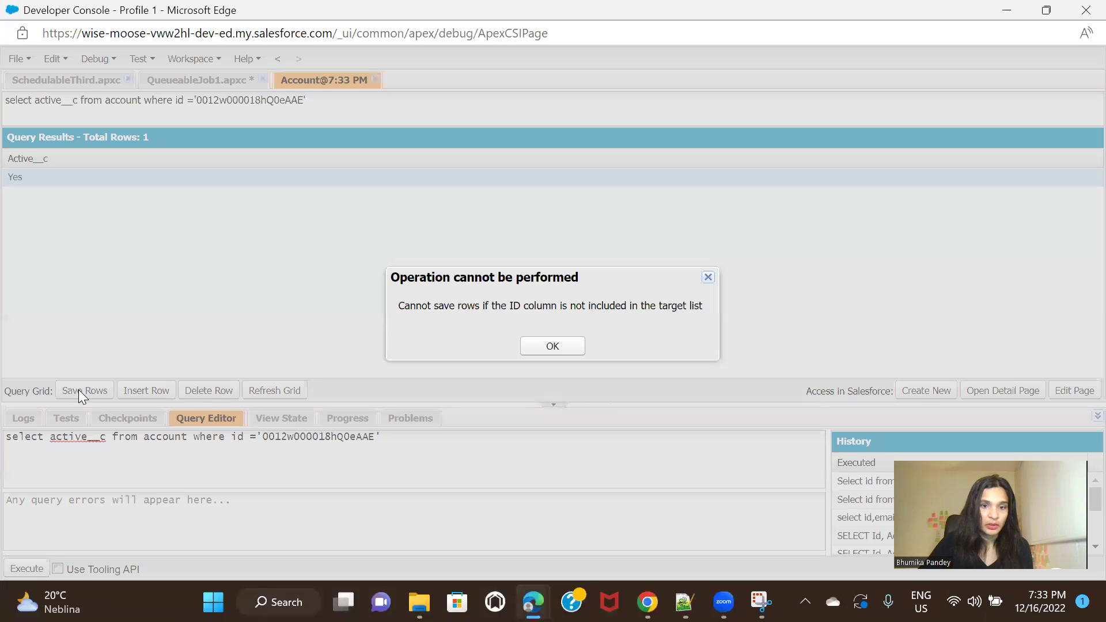
pyautogui.click(550, 346)
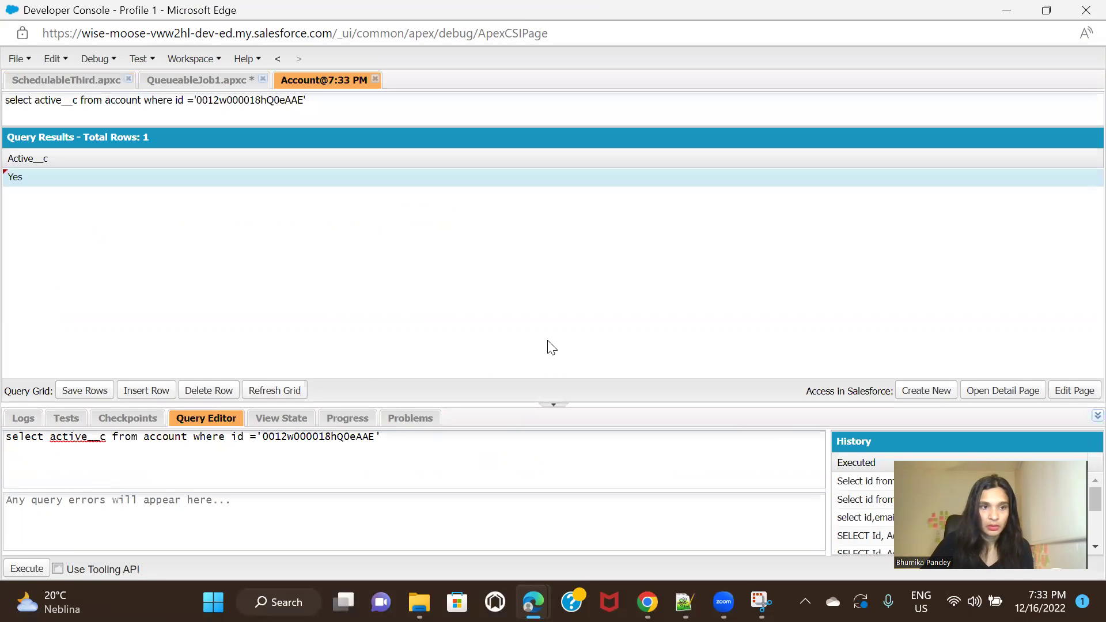
# Add id,name to the query, rerun it, and save Active__c as Yes.
pyautogui.rightClick(50, 436)
pyautogui.click(51, 436)
pyautogui.write('id,name')
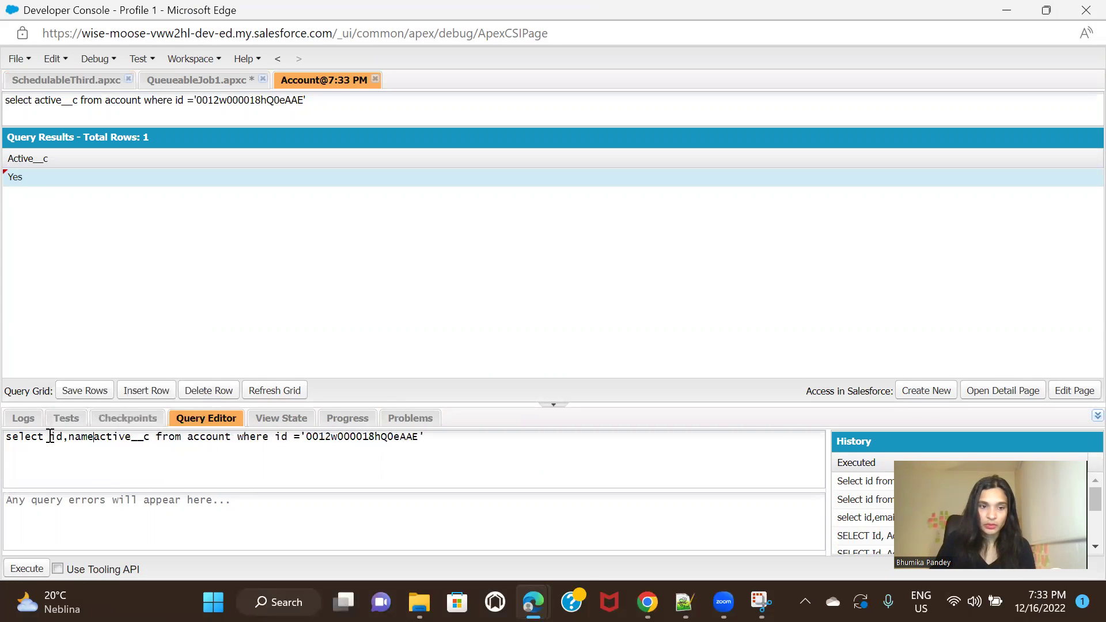
pyautogui.write(',')
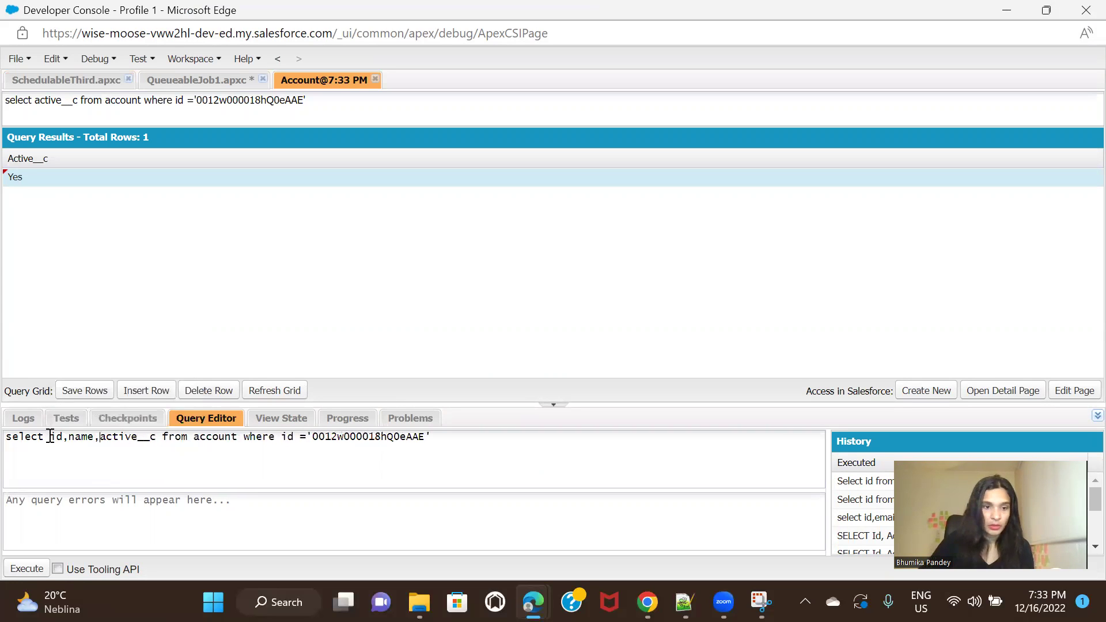
pyautogui.click(27, 569)
pyautogui.doubleClick(799, 178)
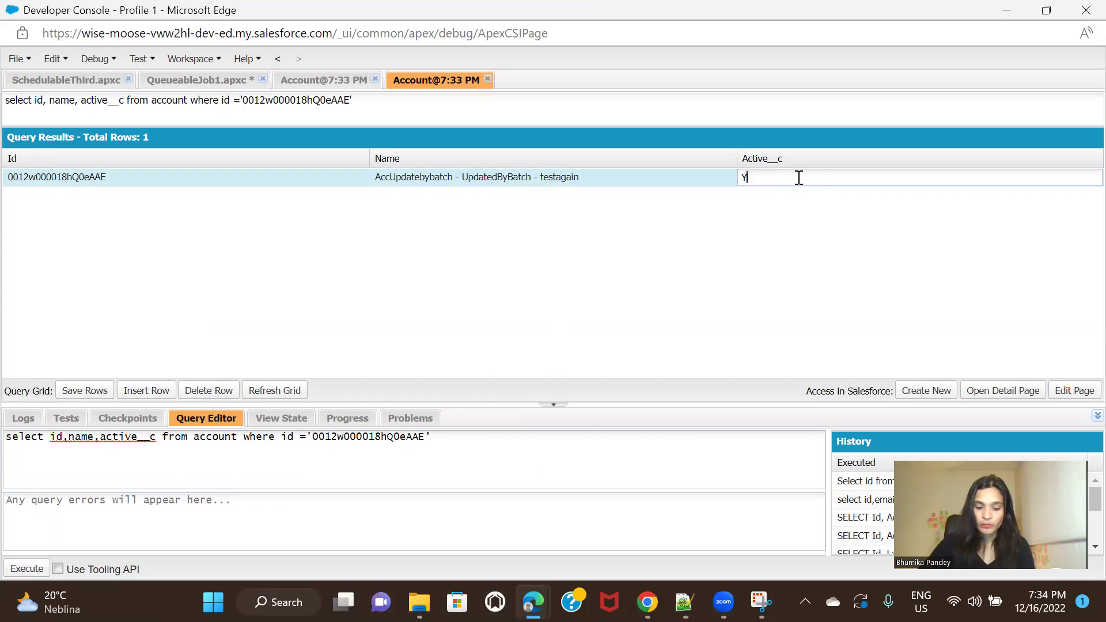
pyautogui.click(84, 394)
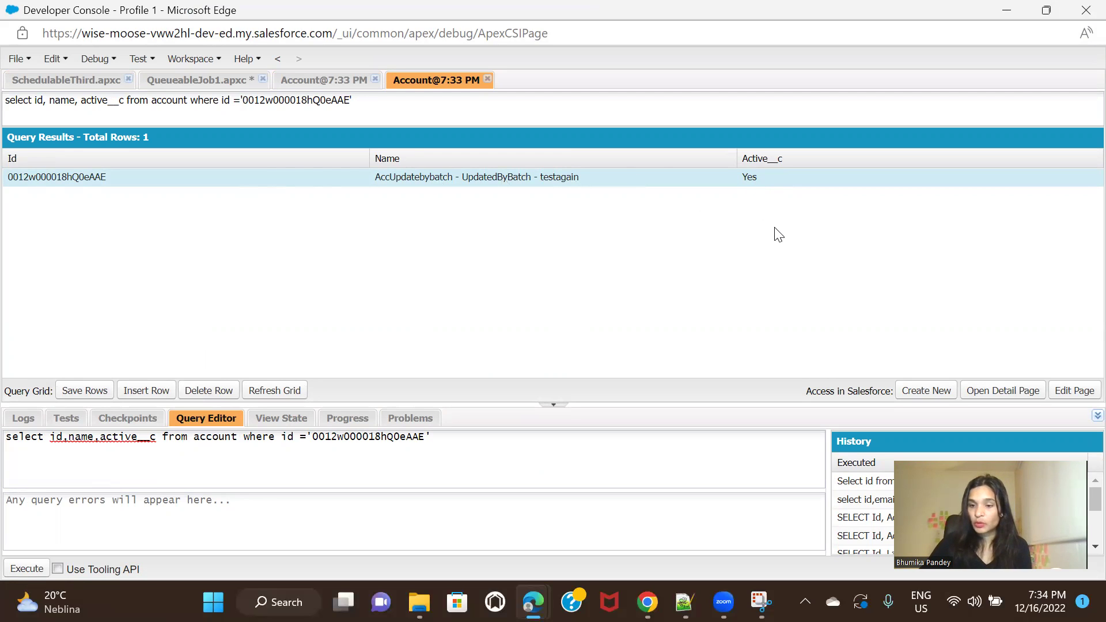
pyautogui.hotkey('alt', 'Tab')
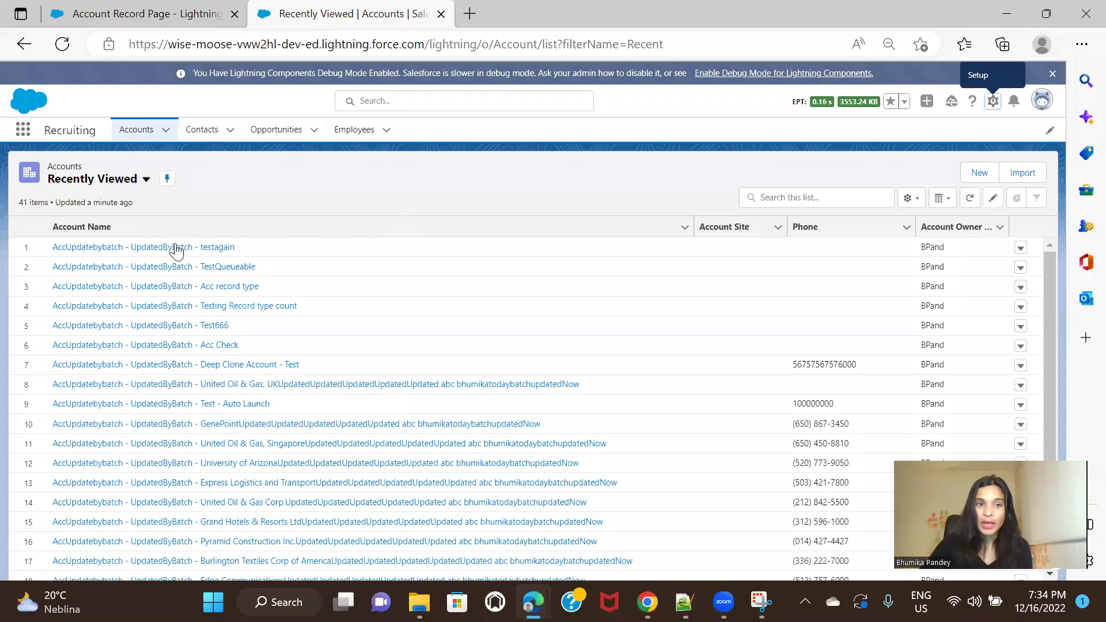
# Set the testagain account's Active field to No inline and save it.
pyautogui.click(175, 248)
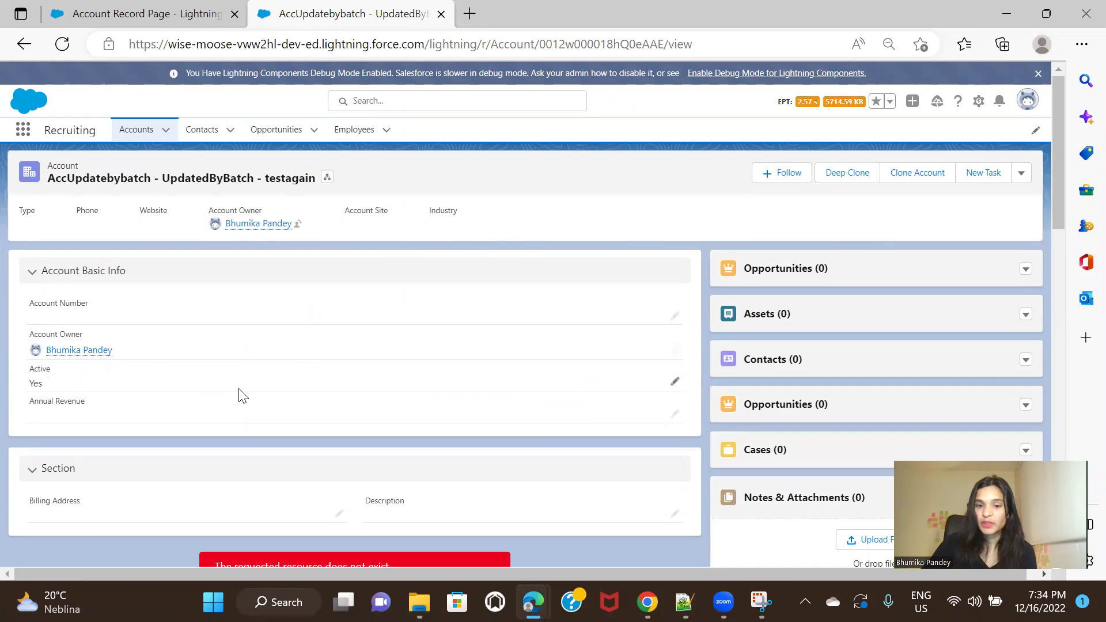
pyautogui.click(677, 385)
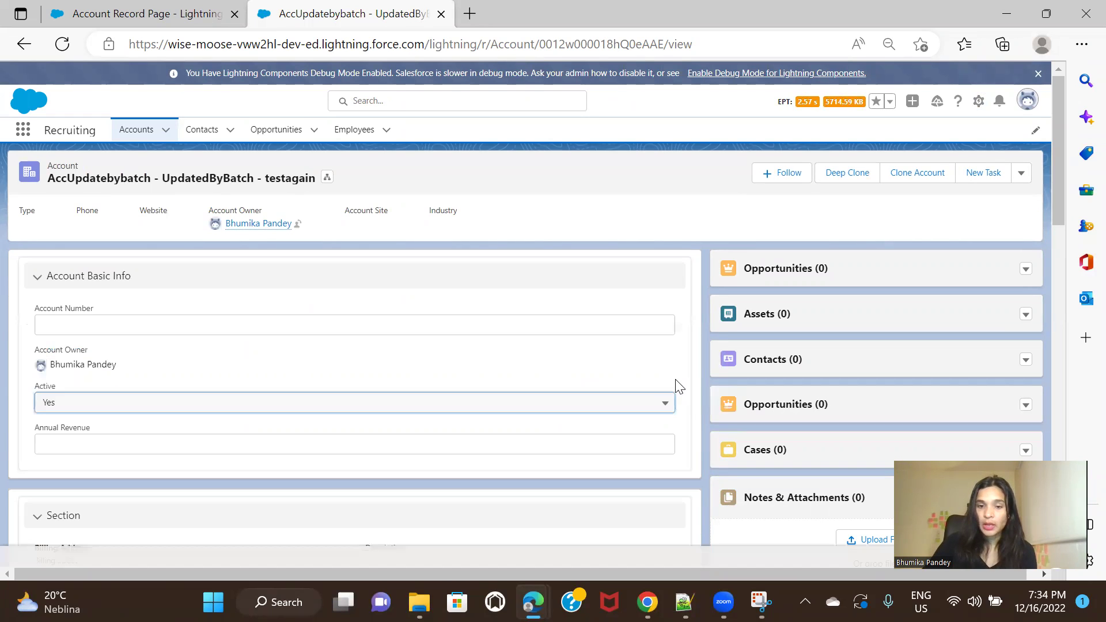
pyautogui.click(447, 411)
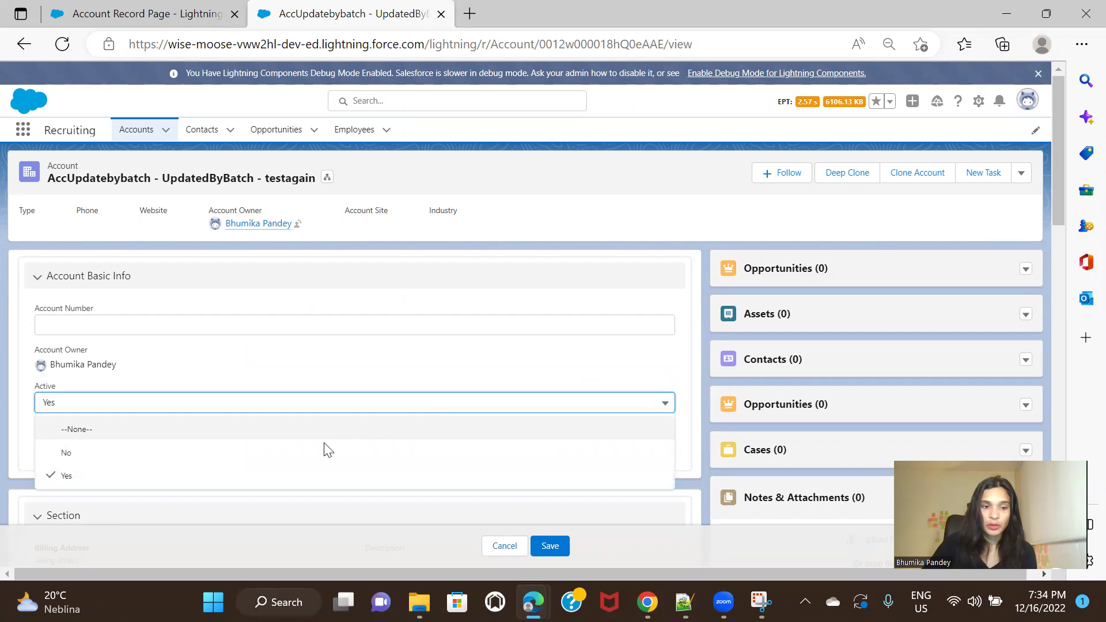
pyautogui.click(319, 448)
pyautogui.click(550, 546)
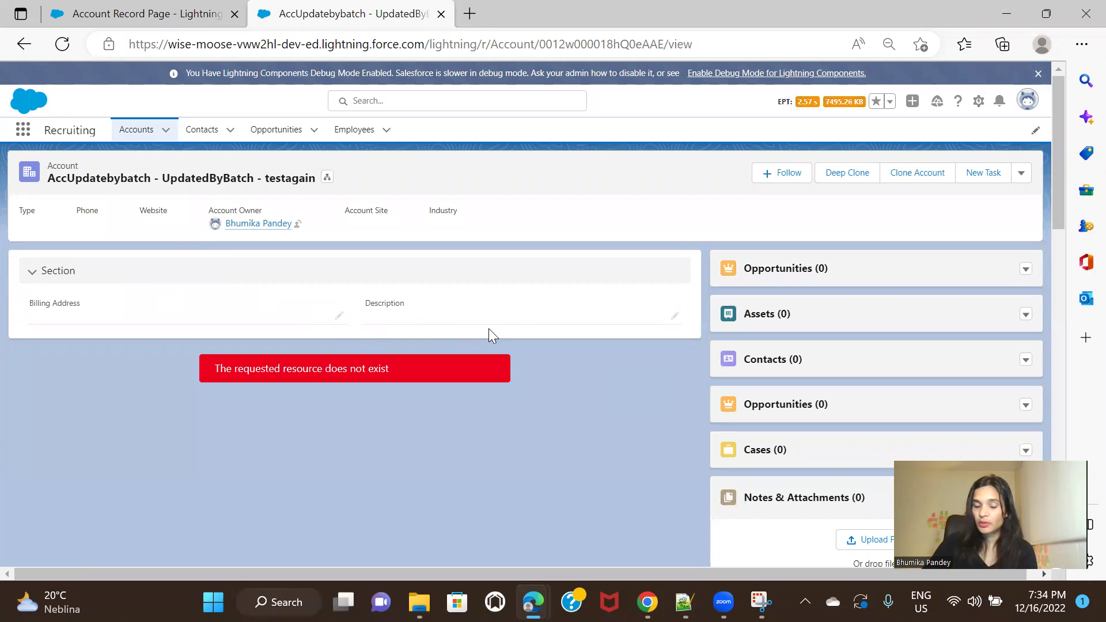
pyautogui.hotkey('alt', 'Tab')
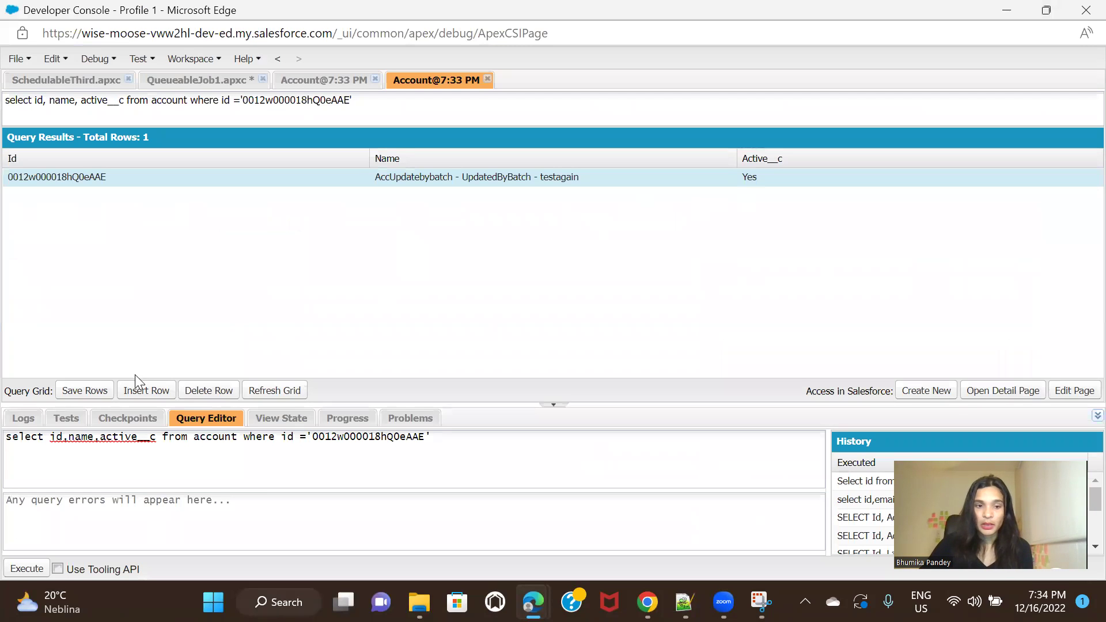
# Change the account's Active__c from No to Yes in the query grid, save, and reload the record.
pyautogui.doubleClick(796, 179)
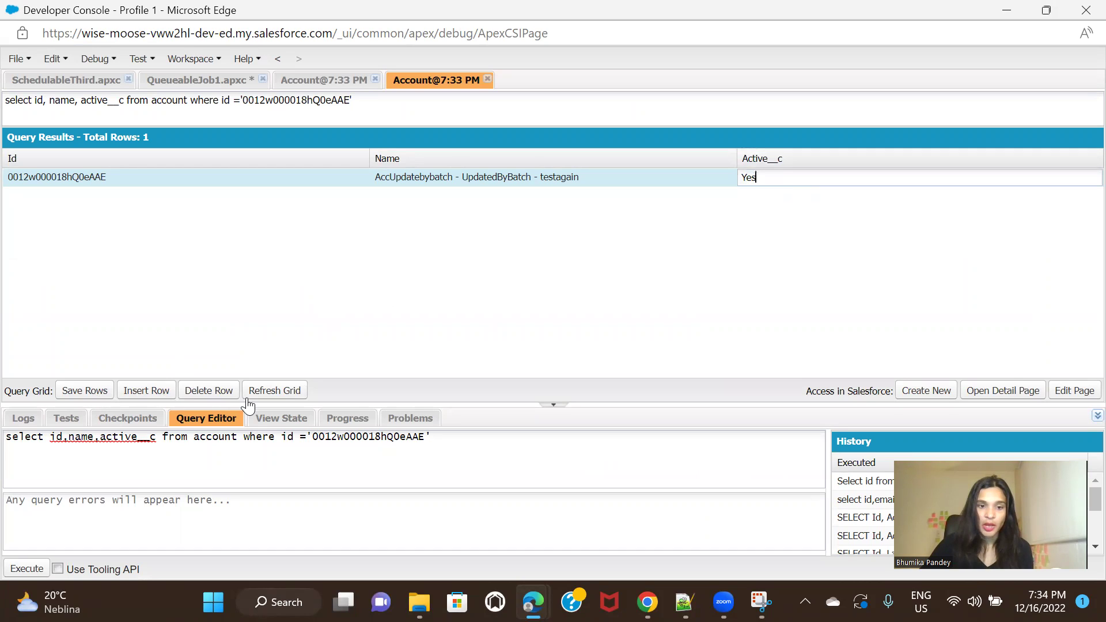
pyautogui.click(266, 395)
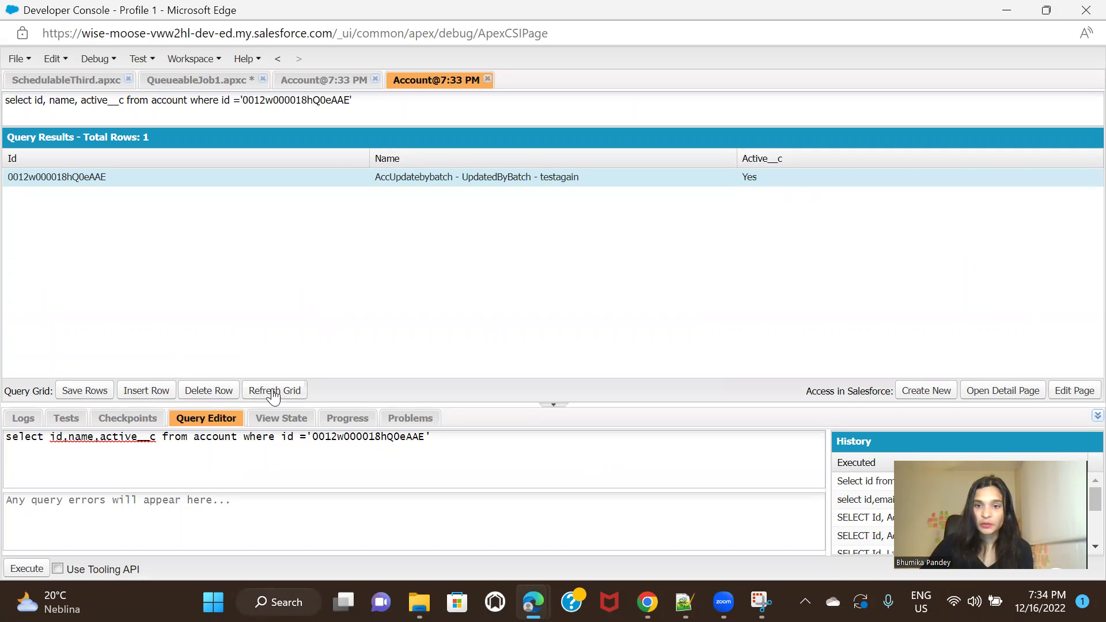
pyautogui.doubleClick(763, 175)
pyautogui.doubleClick(764, 176)
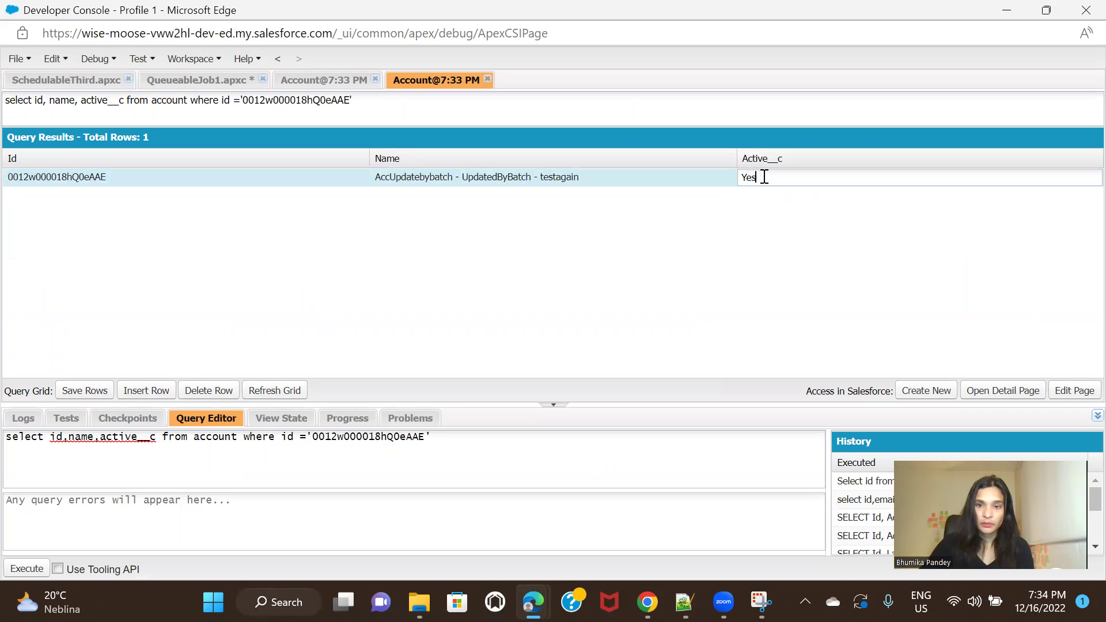
pyautogui.write('Yes')
pyautogui.click(79, 396)
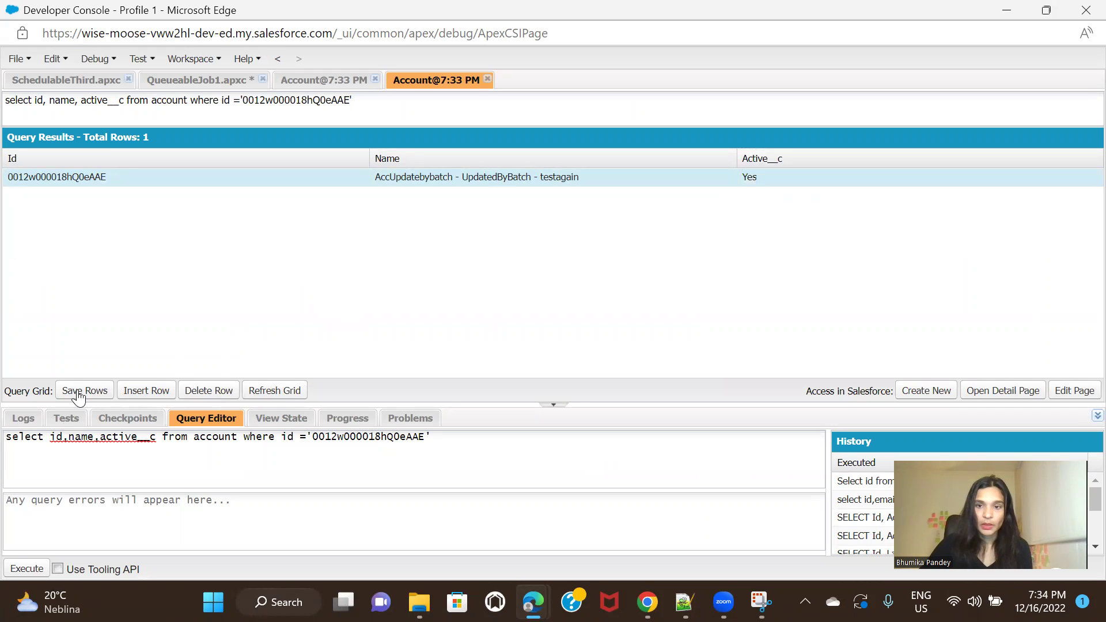
pyautogui.hotkey('alt', 'Tab')
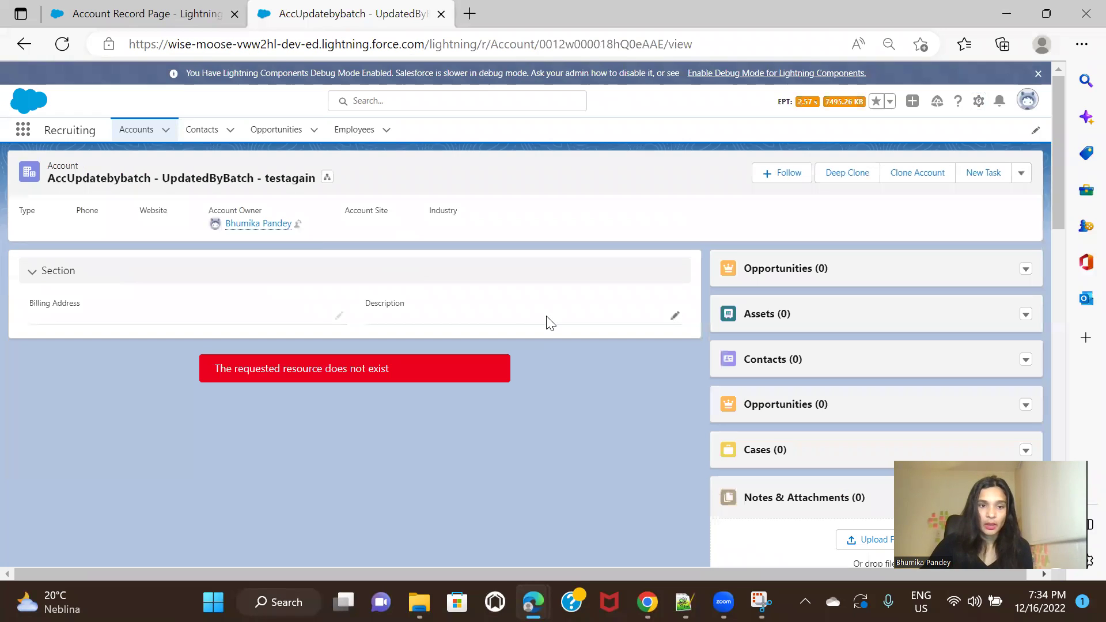
pyautogui.click(63, 44)
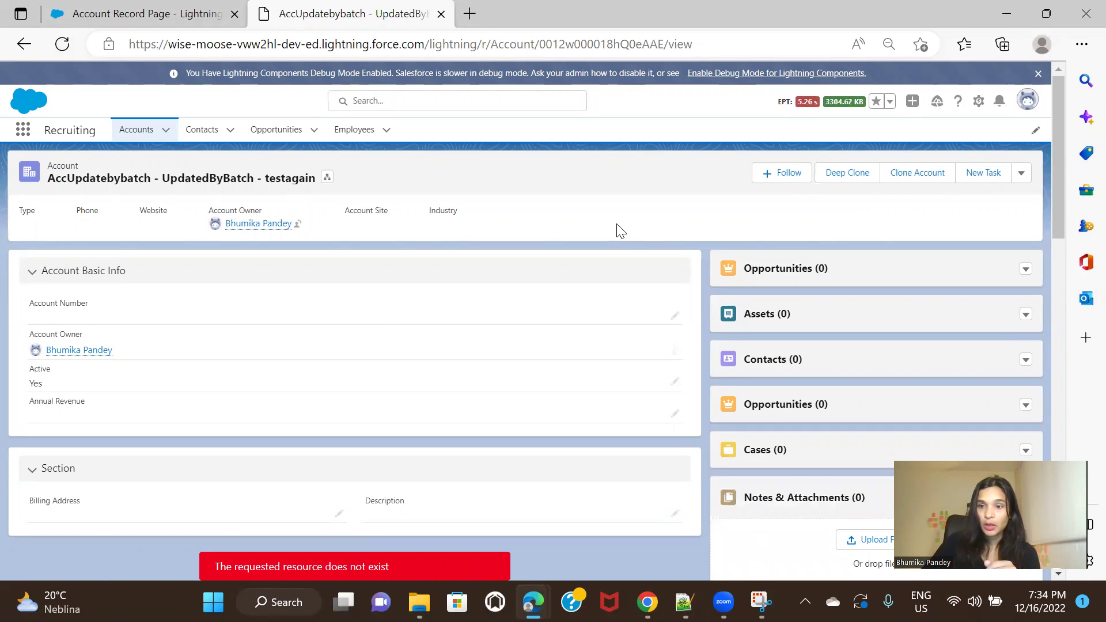
# Edit the testagain account, set Active to No, and save it.
pyautogui.click(1018, 177)
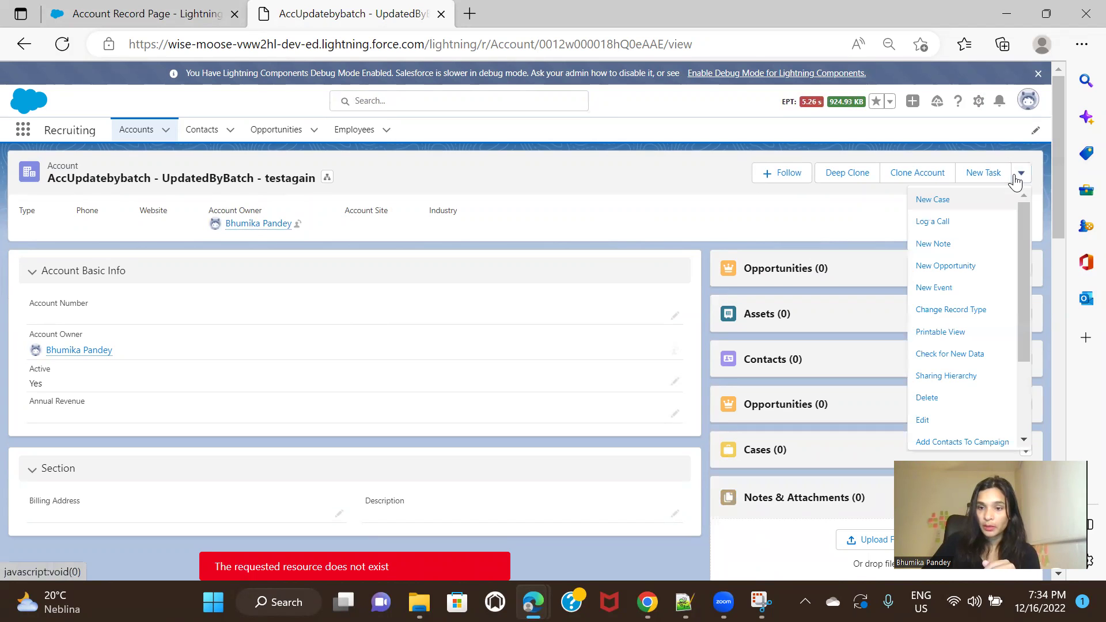
pyautogui.click(980, 420)
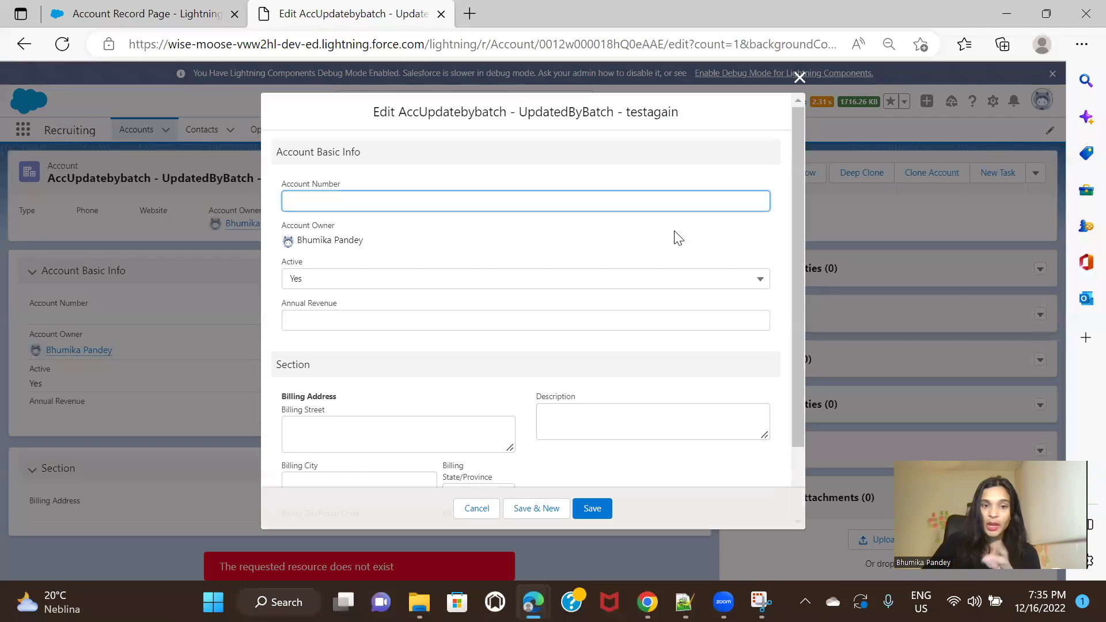
pyautogui.click(411, 288)
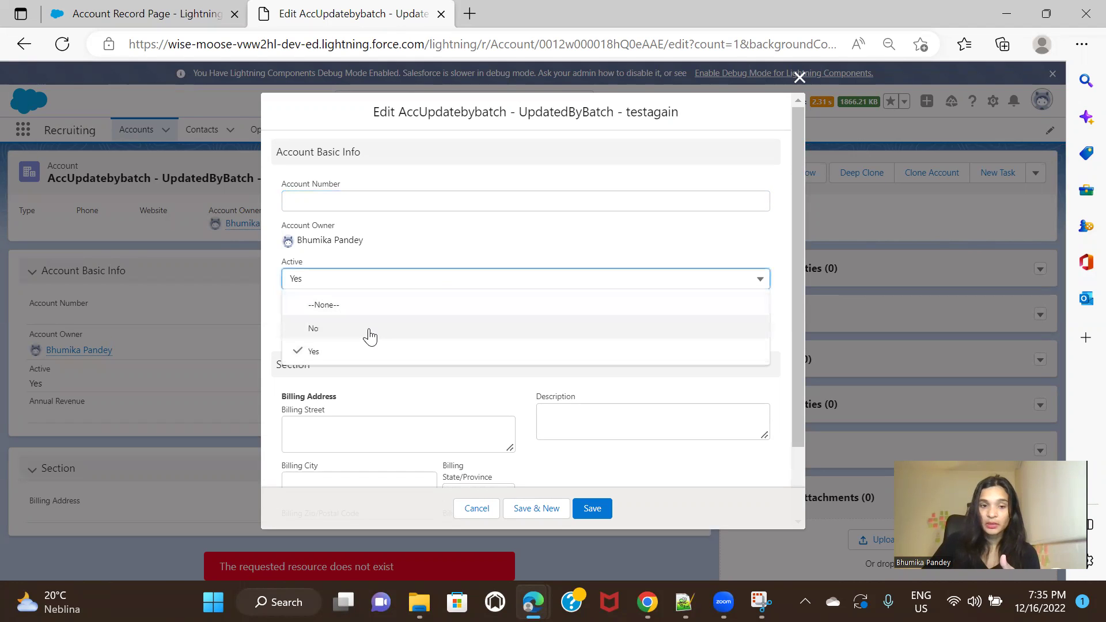
pyautogui.click(367, 329)
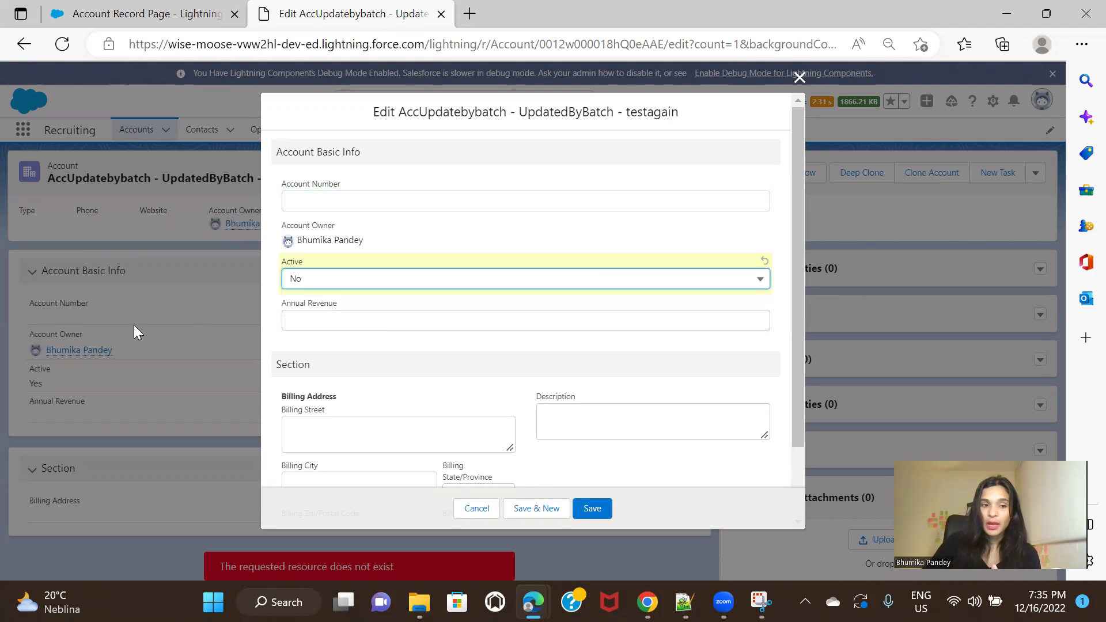
pyautogui.click(594, 510)
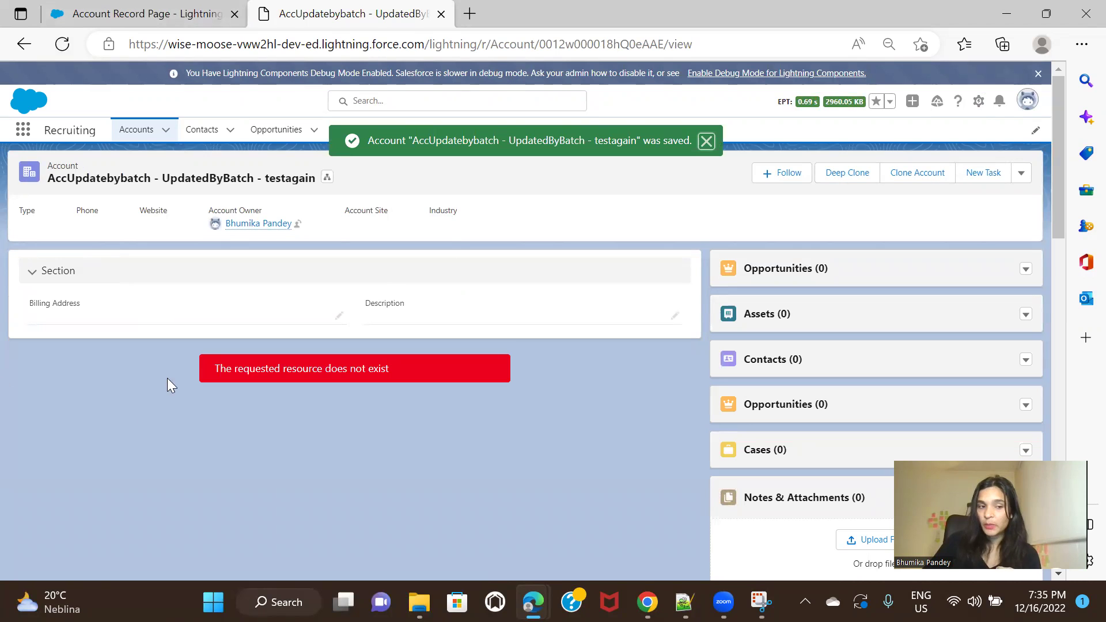
pyautogui.click(121, 12)
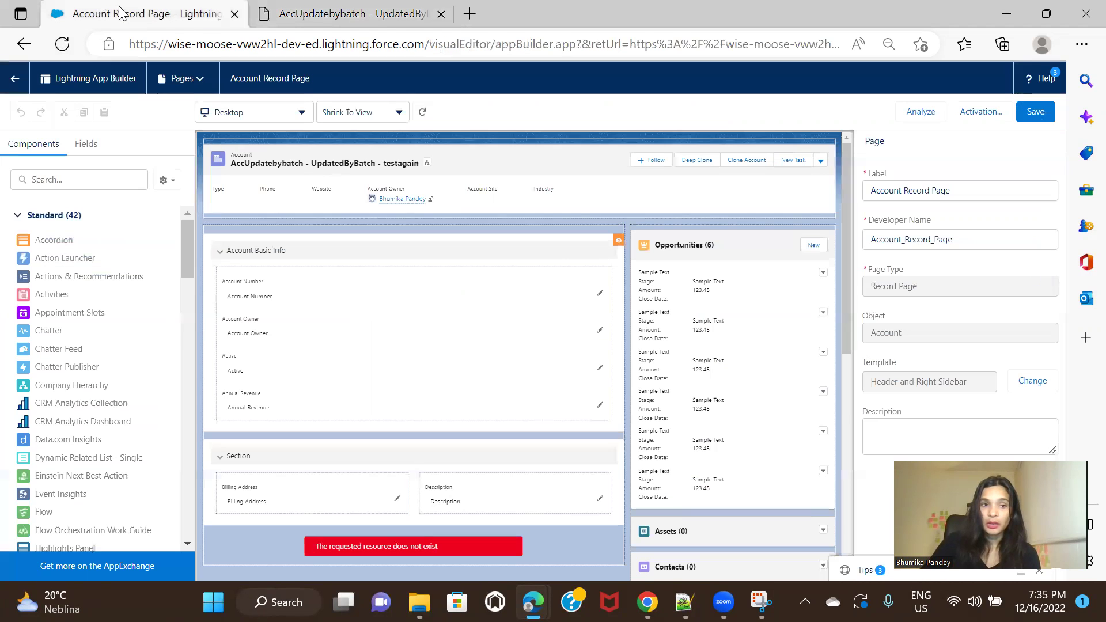
# Check that Account Basic Info's visibility filter is Record > Active Equal Yes, then return to the account.
pyautogui.click(524, 242)
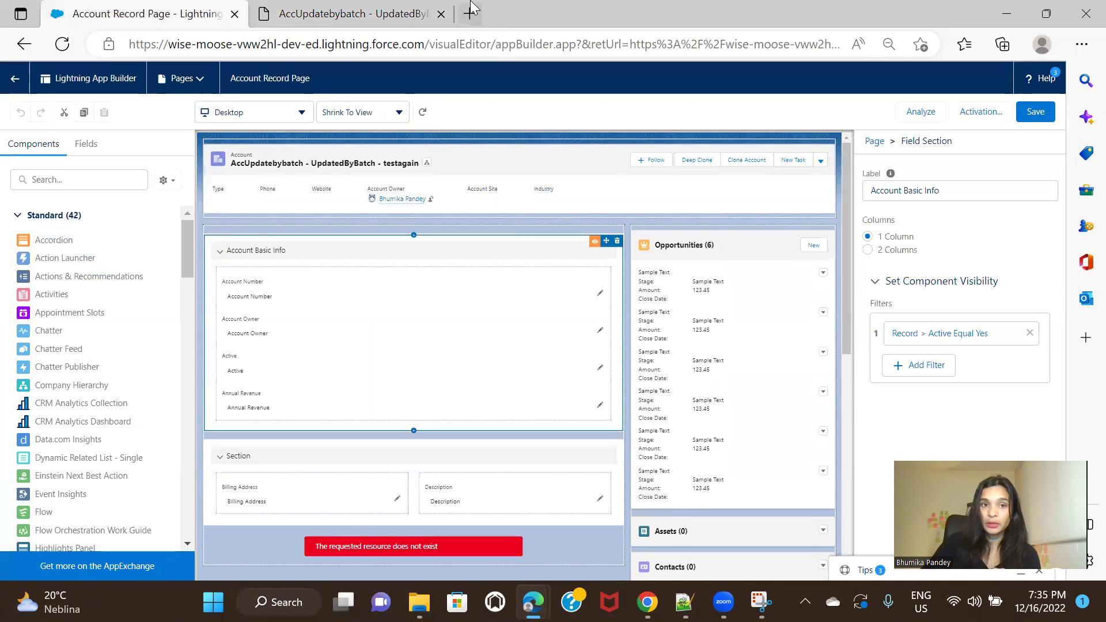
pyautogui.click(403, 14)
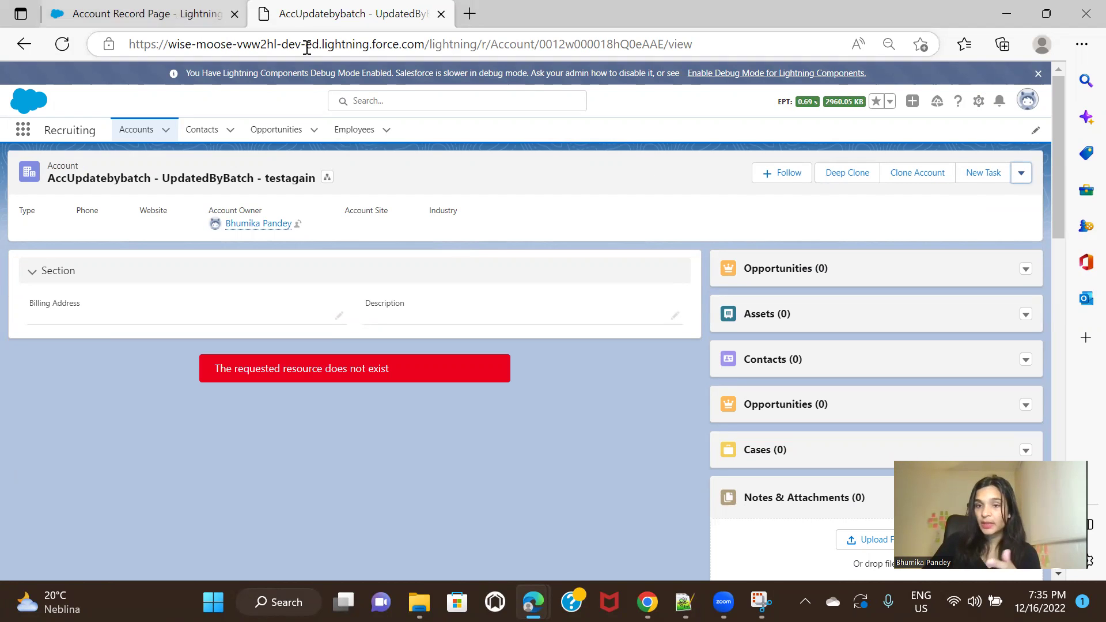
# Open the testagain edit form to verify only the Section block appears, without Account Basic Info.
pyautogui.click(1021, 173)
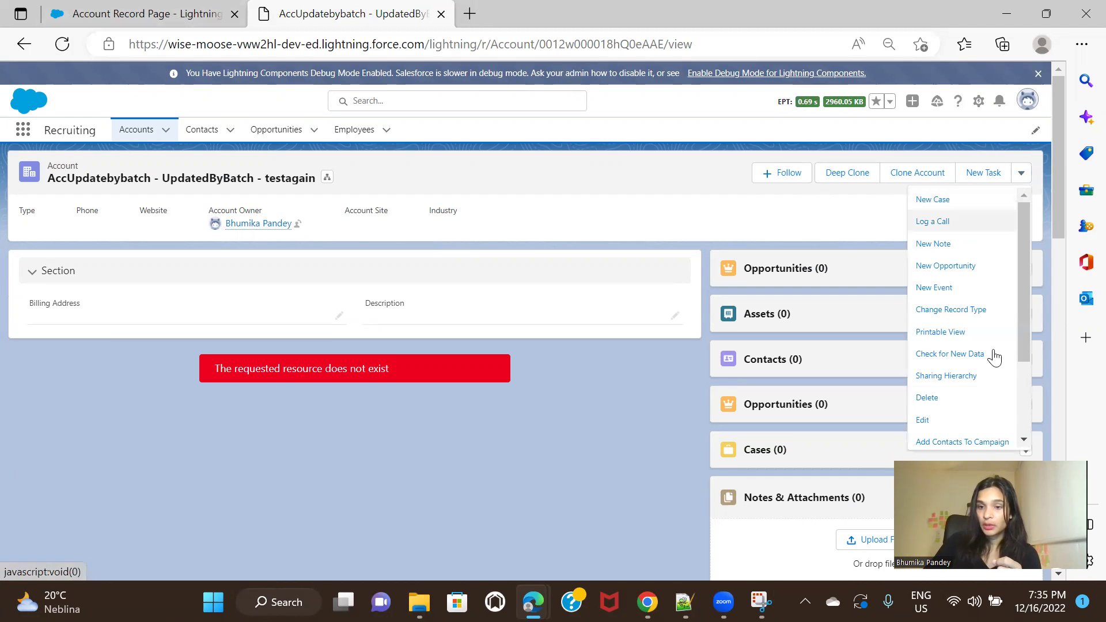
pyautogui.click(983, 415)
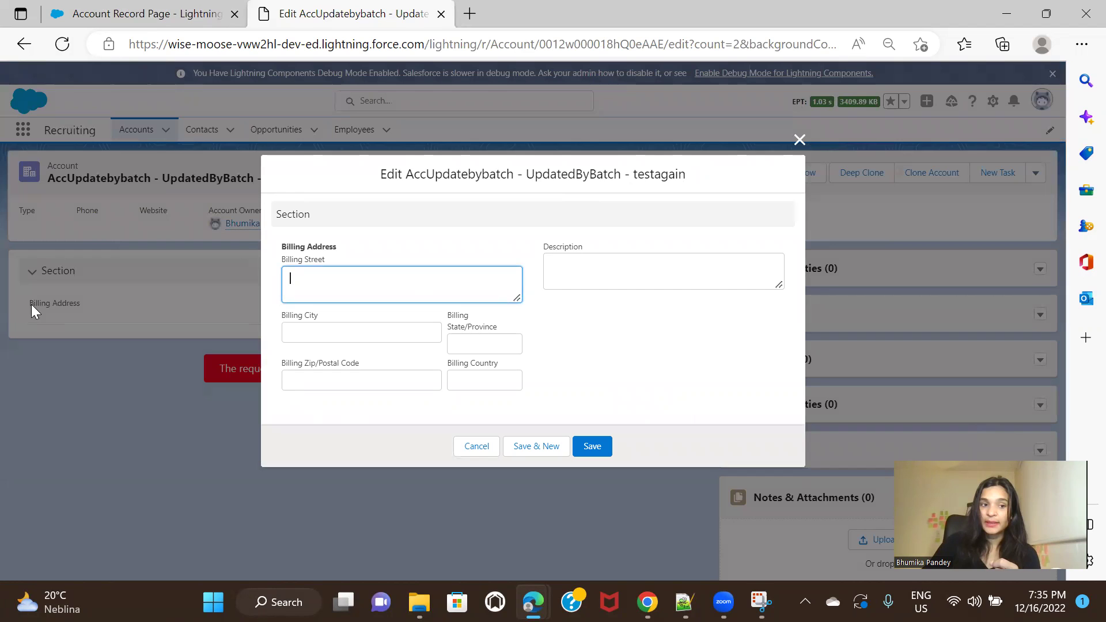
pyautogui.click(93, 12)
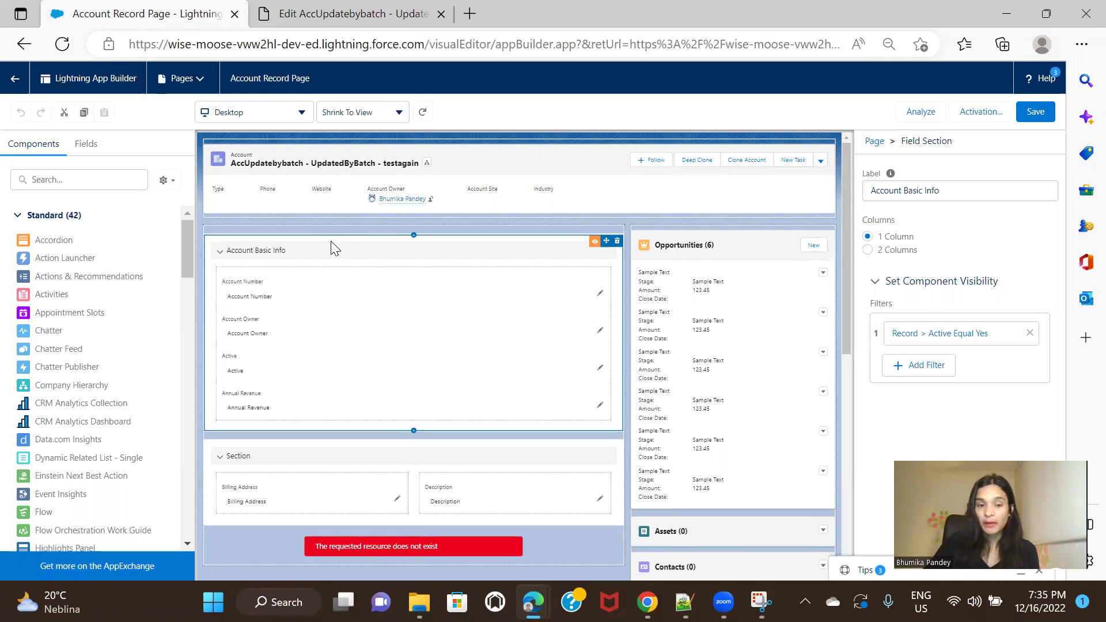
pyautogui.click(295, 288)
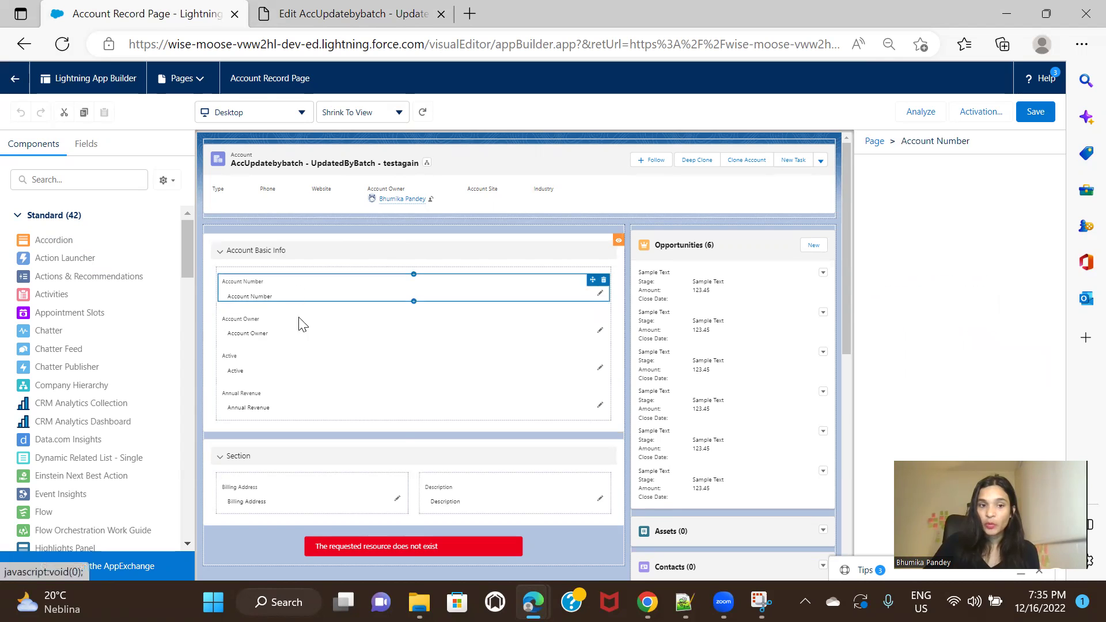
pyautogui.click(358, 323)
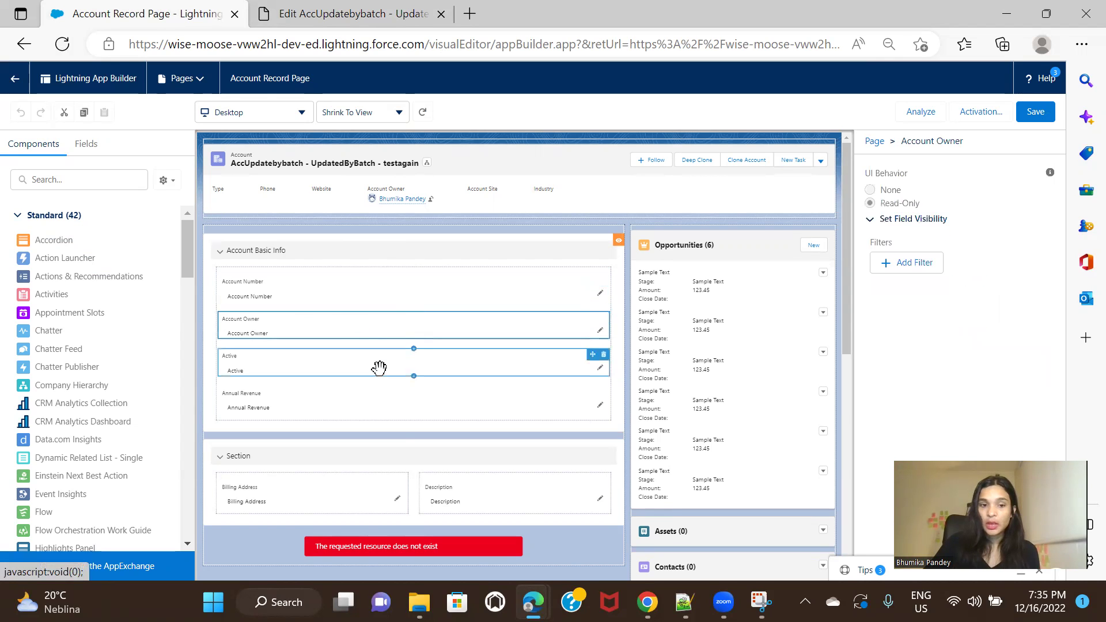
pyautogui.click(378, 371)
pyautogui.click(375, 401)
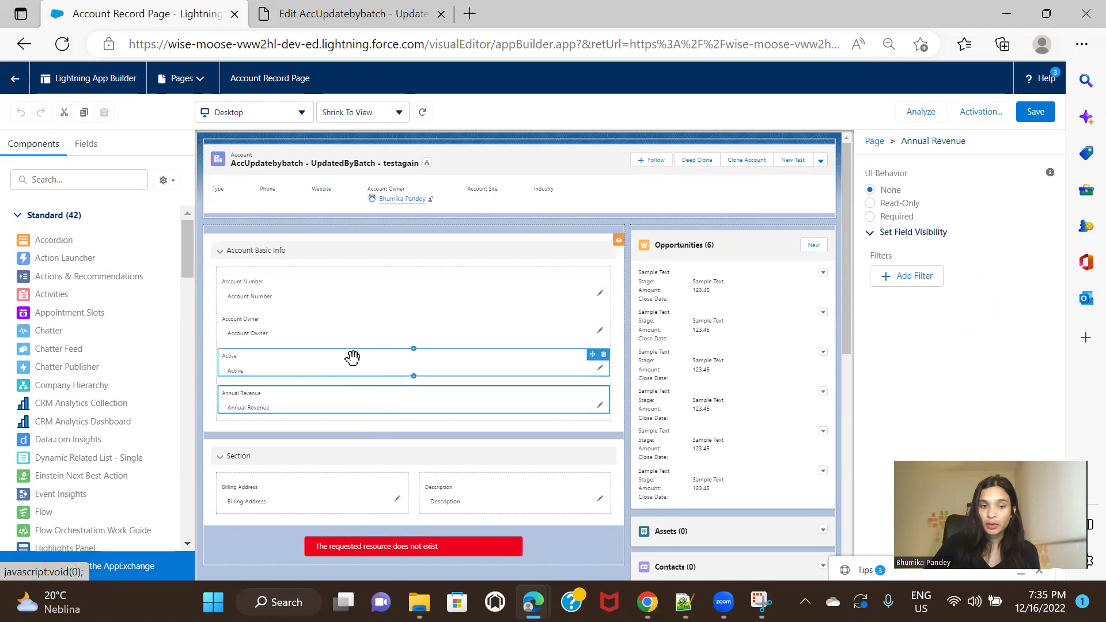
pyautogui.click(353, 357)
pyautogui.click(318, 323)
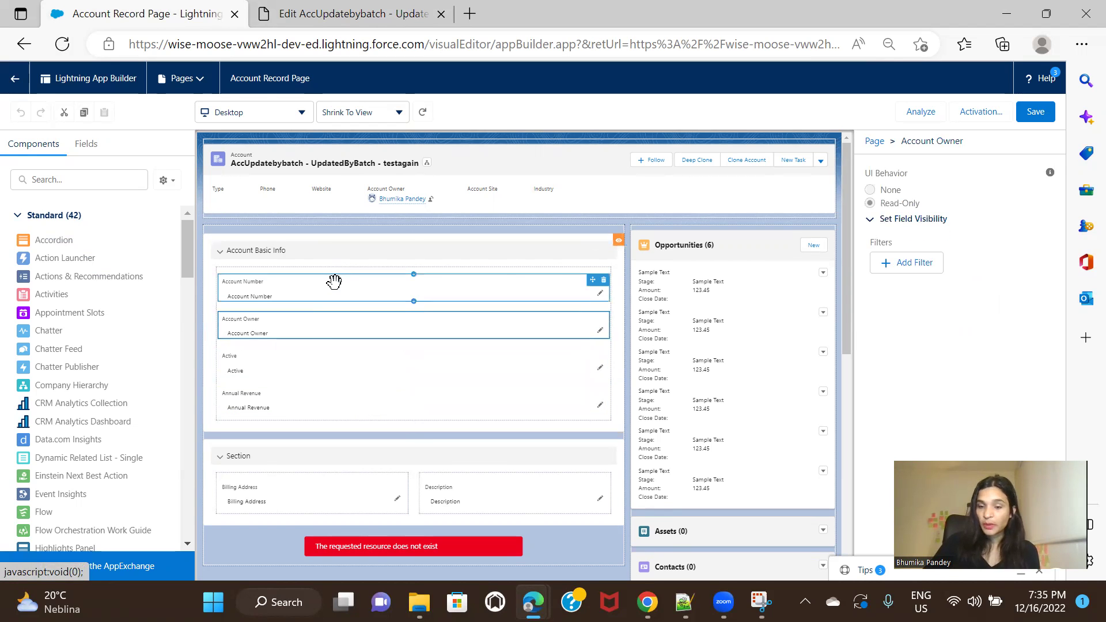